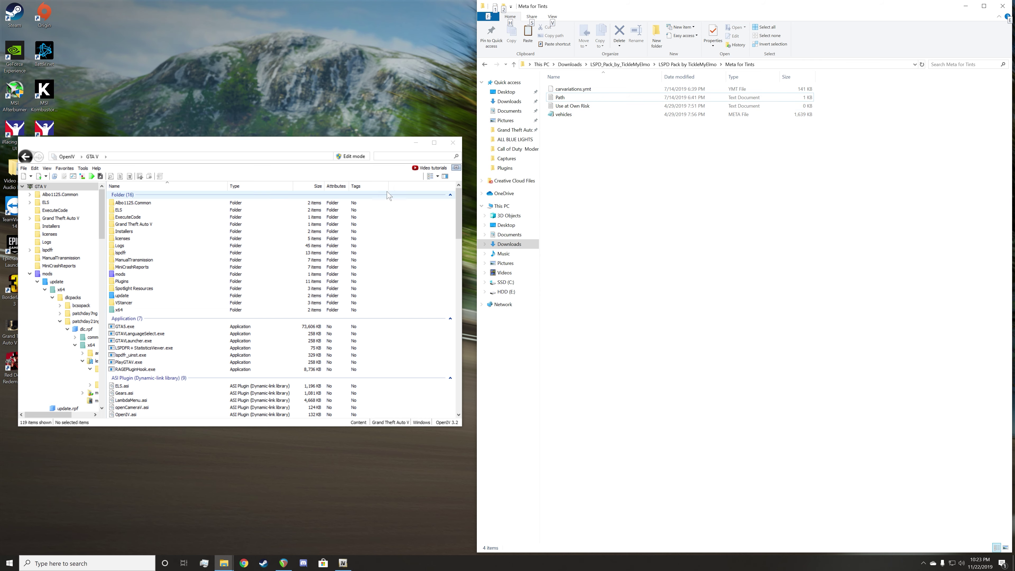
Turn on edit mode in OpenIV for the GTA V folder and accept the editing warning.
drag(315, 151, 322, 152)
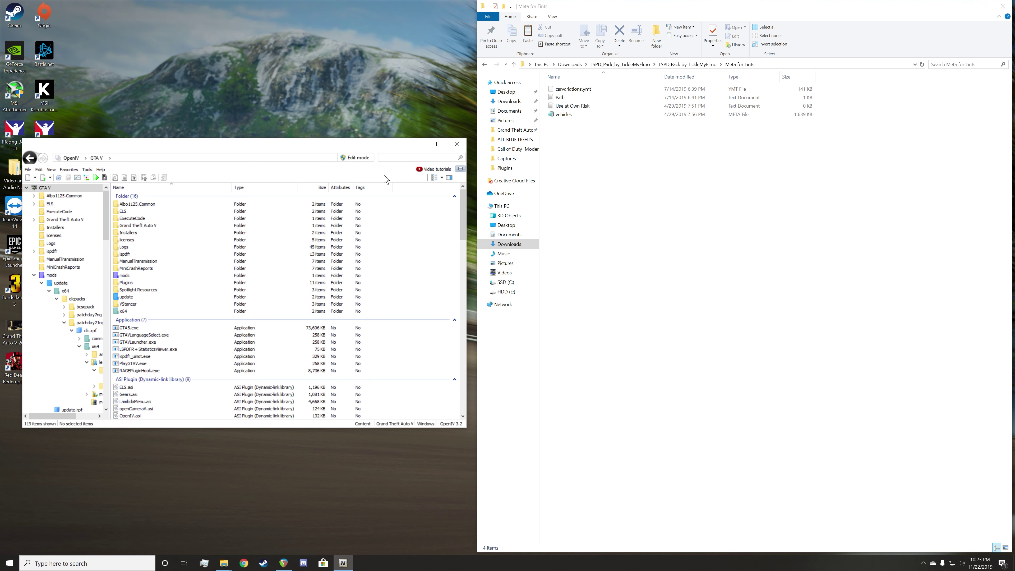
click(359, 159)
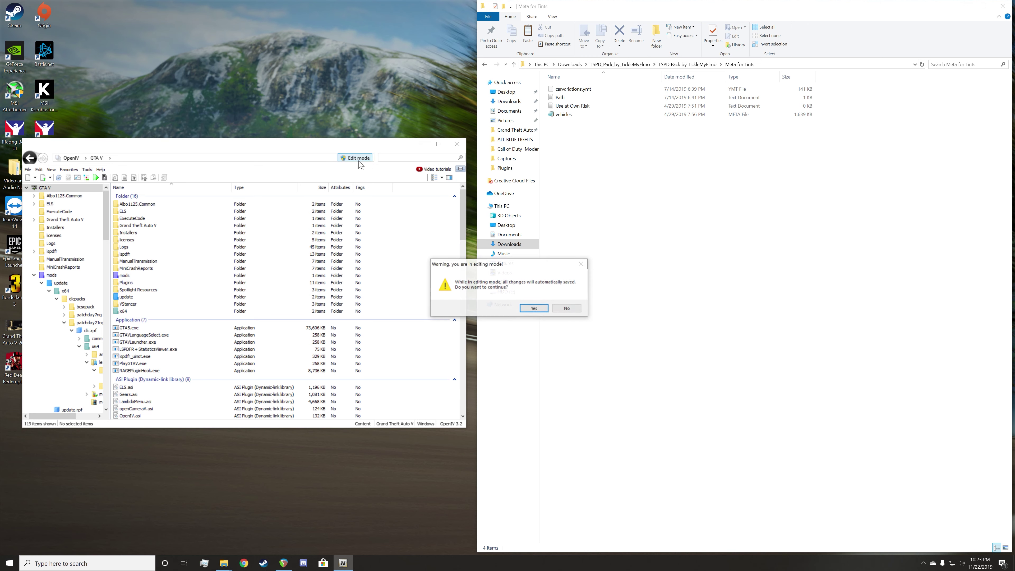
click(534, 308)
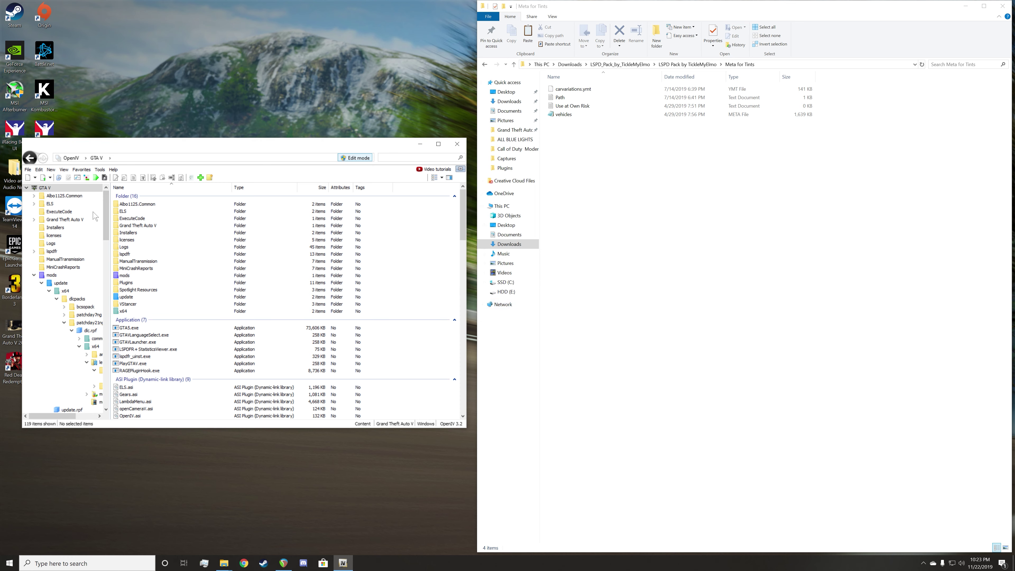
Open the Path text file in the Meta for Tints folder and read the install path for the vehicles meta.
click(575, 128)
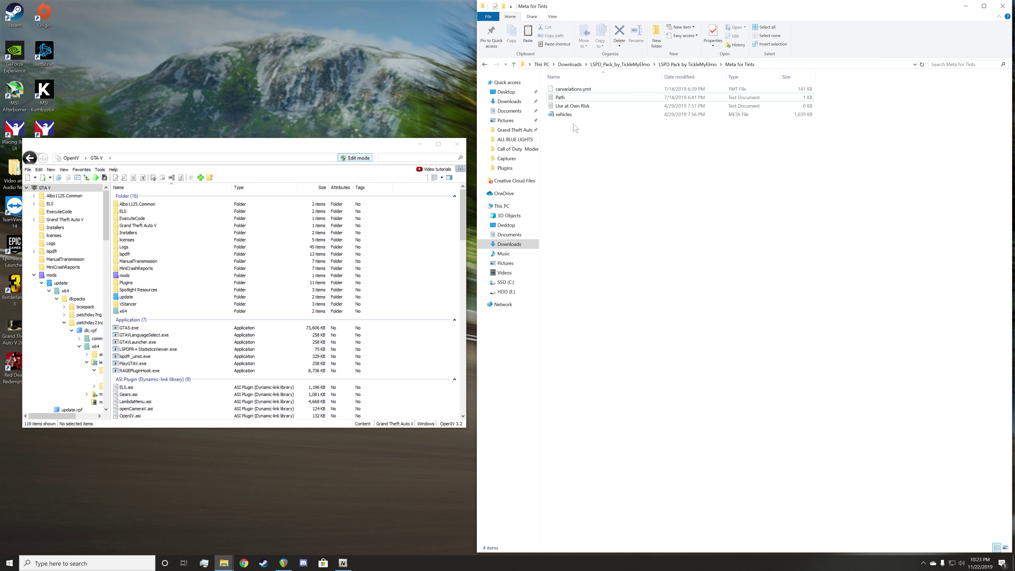
double_click(564, 100)
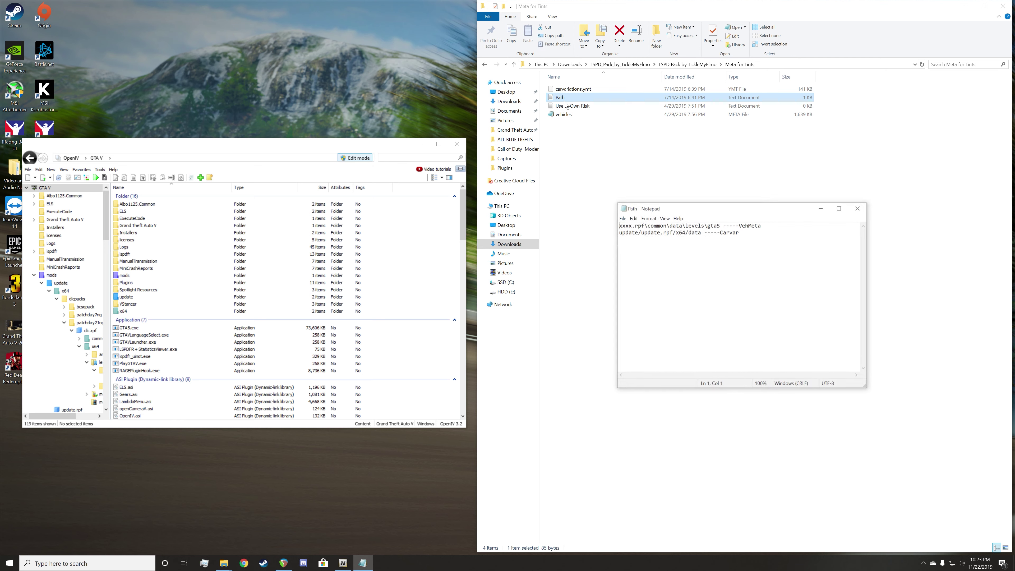
drag(713, 206, 681, 202)
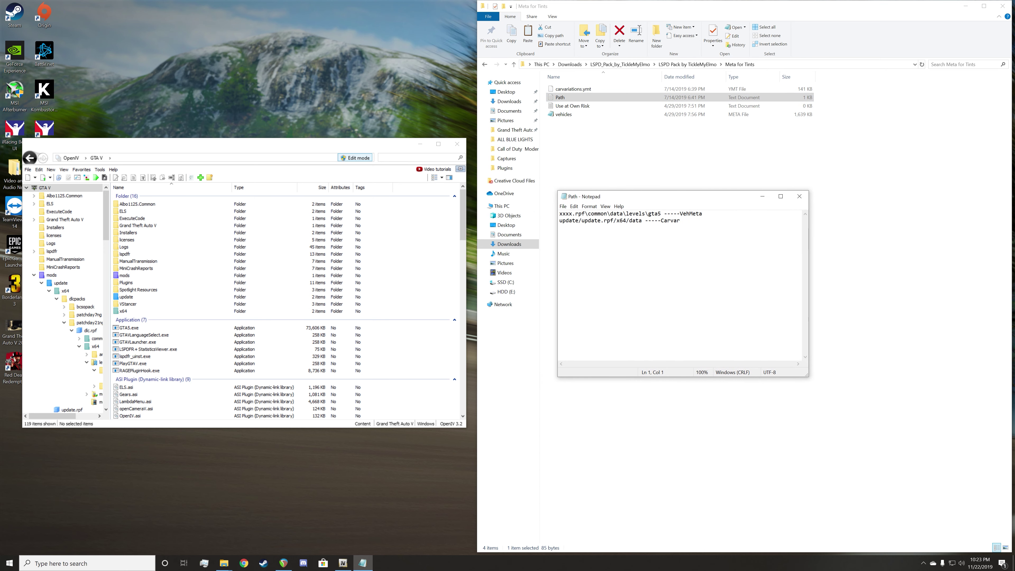
mouse_move(702, 213)
mouse_down()
mouse_move(690, 213)
mouse_move(702, 214)
mouse_up()
key(shift+Home)
In OpenIV, open the folder mods/update/update.rpf/common/data/levels/gta5, following the path in the text file.
click(52, 275)
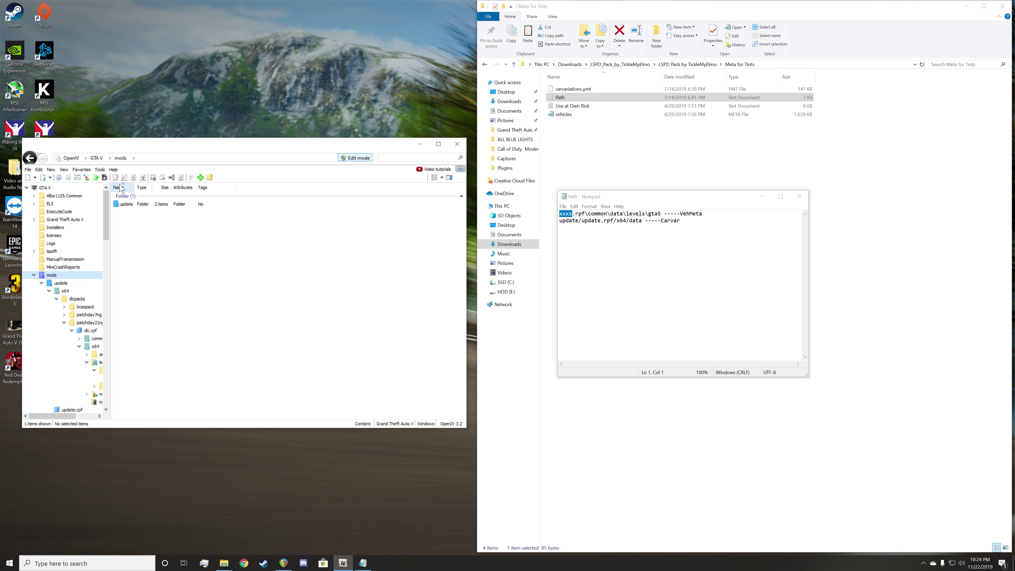
double_click(128, 205)
click(129, 222)
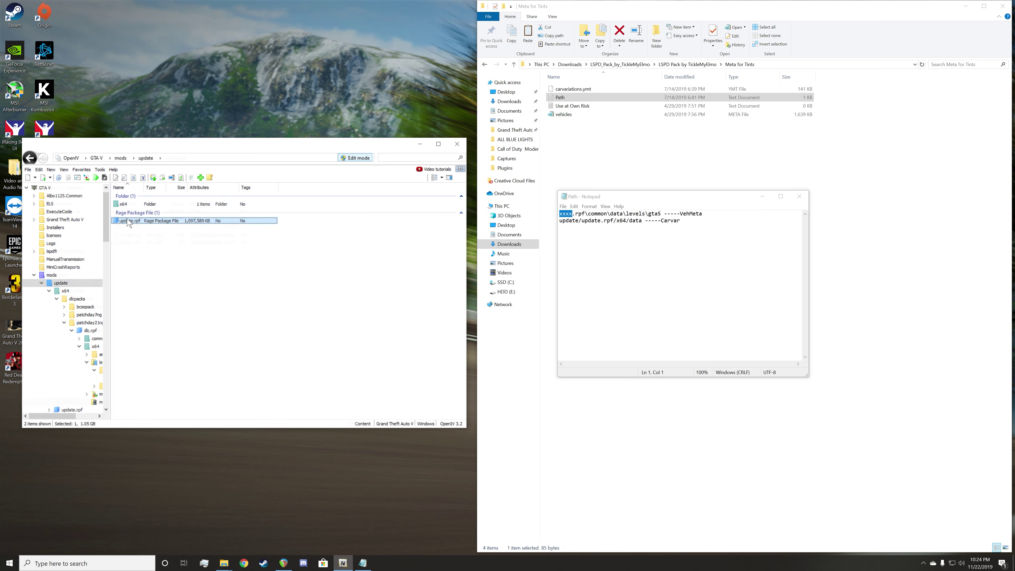
double_click(129, 221)
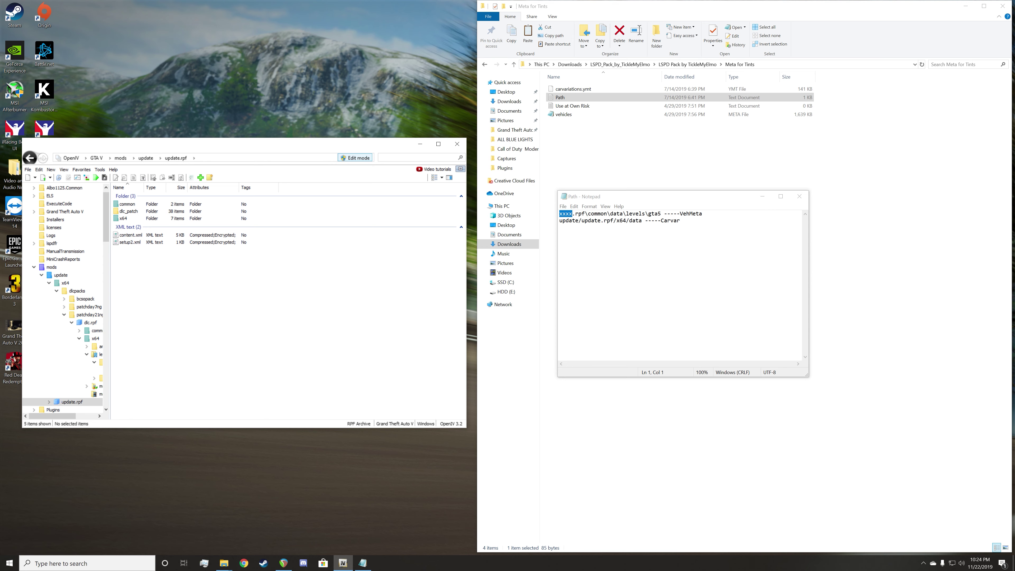
drag(591, 214, 604, 214)
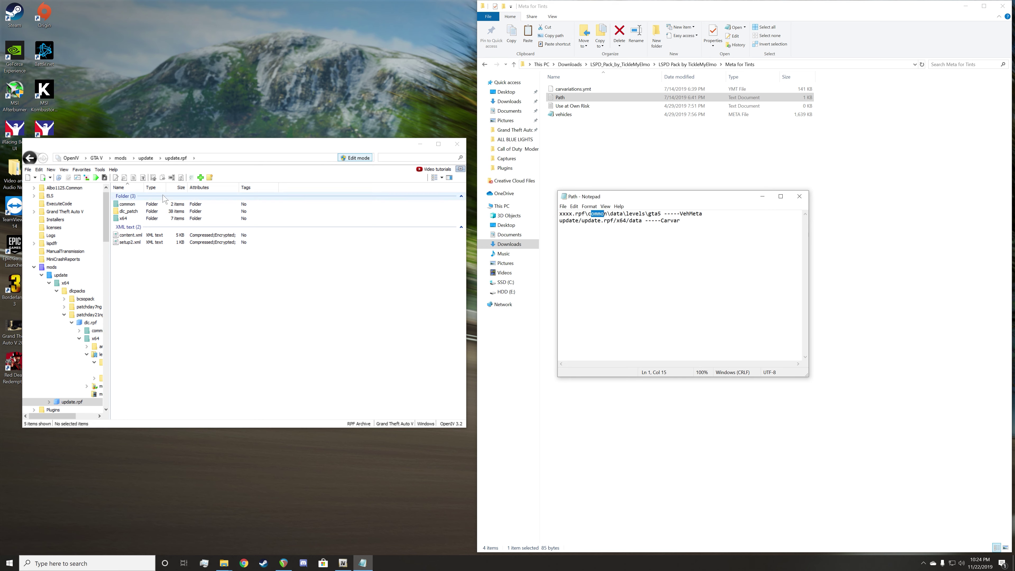
double_click(136, 204)
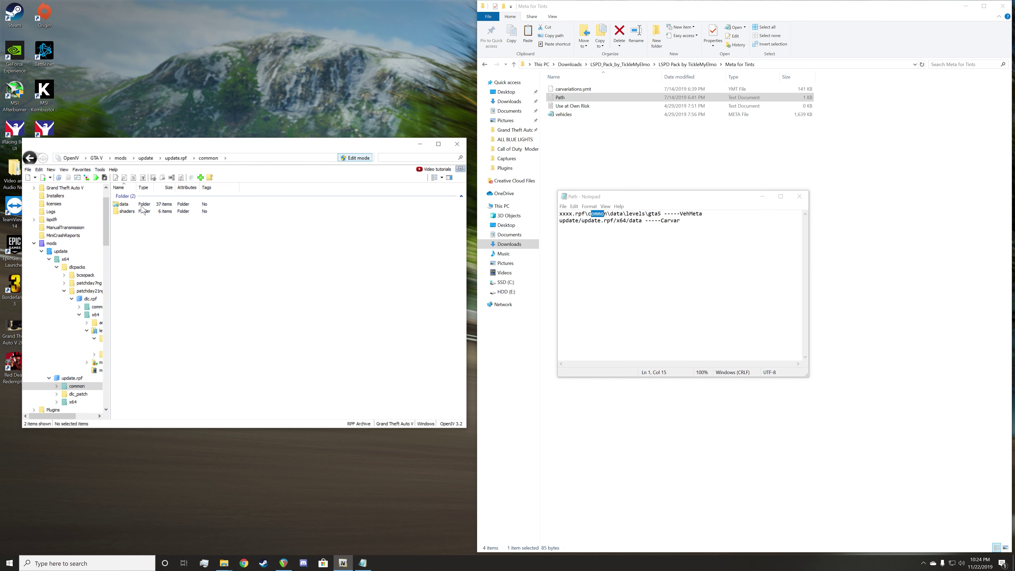
double_click(125, 204)
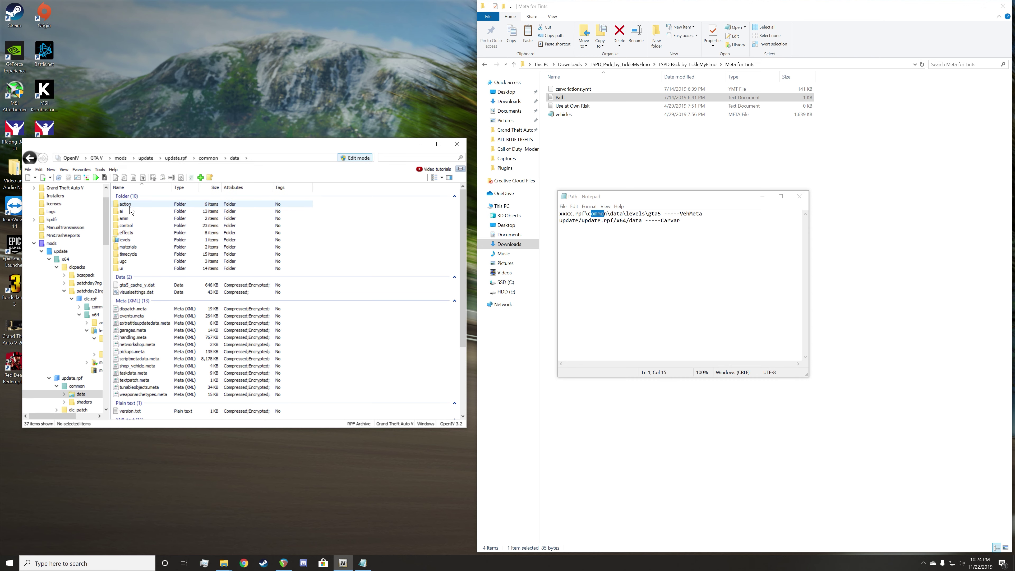
double_click(130, 240)
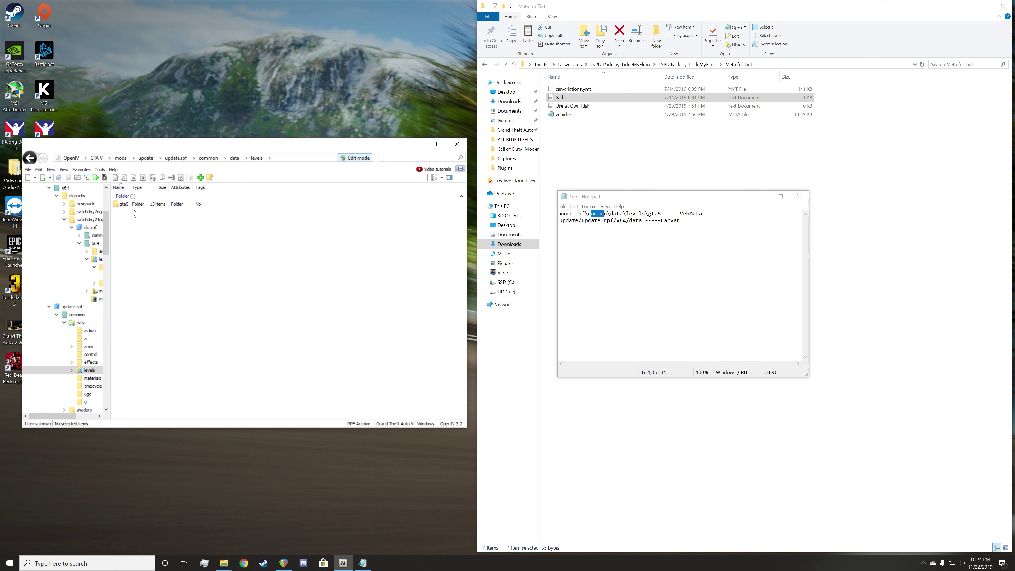
double_click(132, 204)
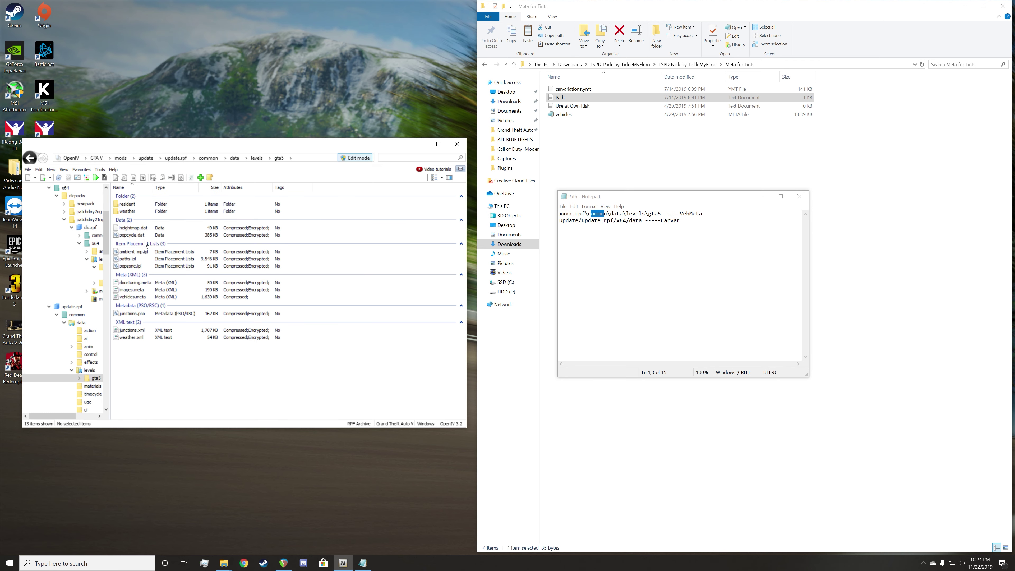
Open vehicles.meta from the gta5 folder for editing and place its editor window over the OpenIV window.
right_click(144, 299)
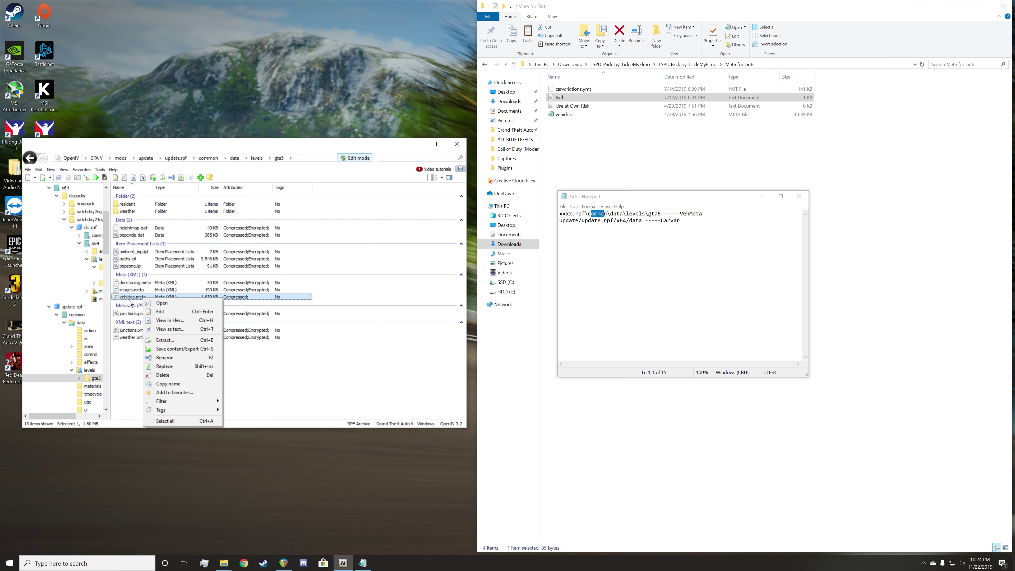
click(167, 312)
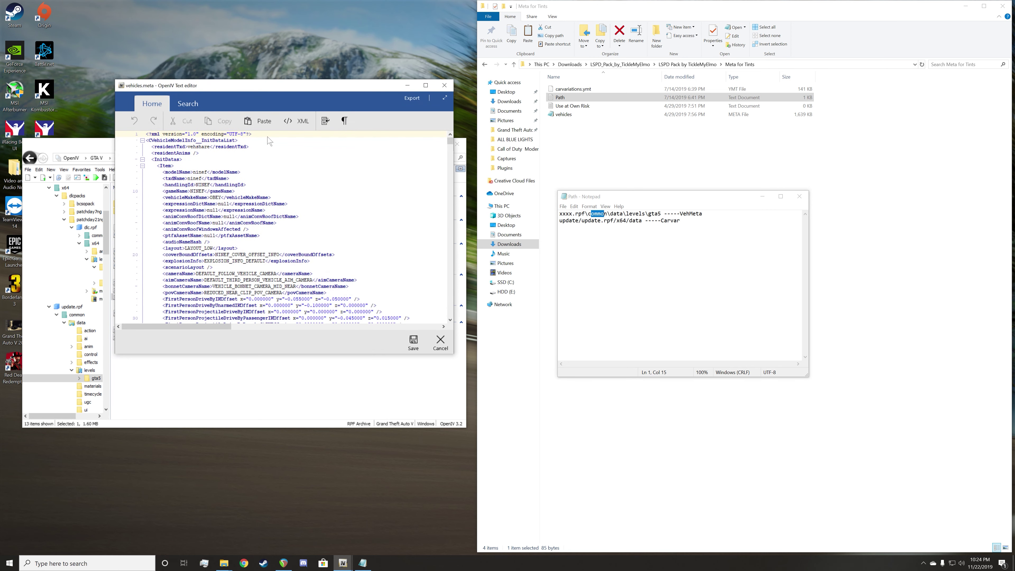
drag(280, 88, 273, 162)
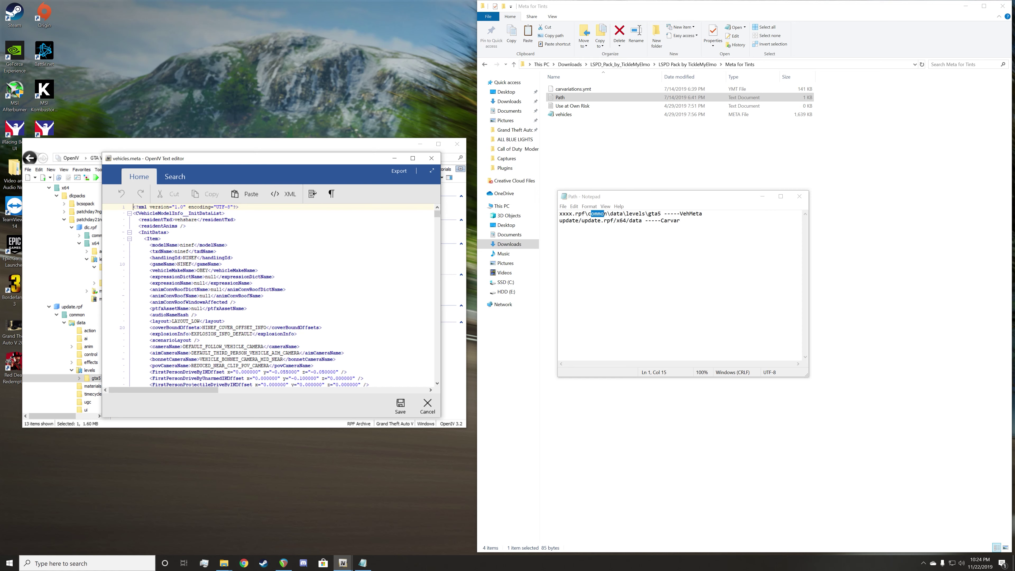
Look through the first vehicle entry, ninef, in vehicles.meta to see how a vehicle definition is laid out.
scroll(258, 295, down, 7)
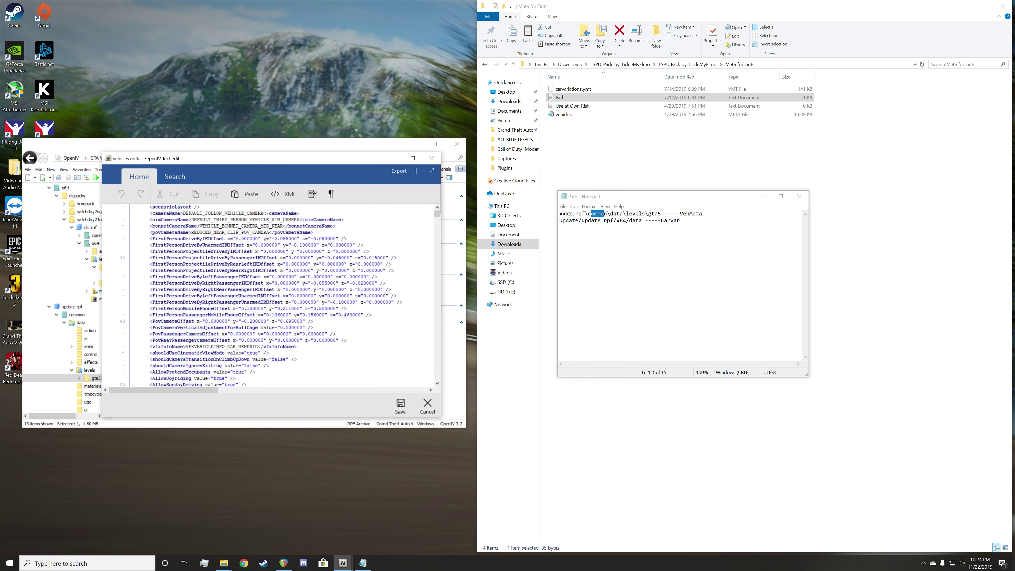
scroll(258, 295, down, 11)
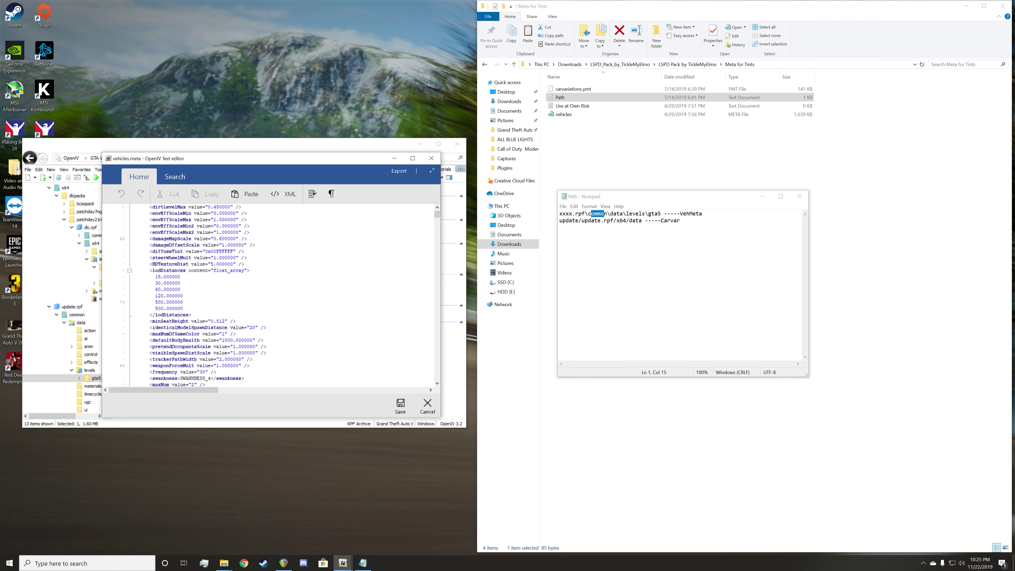
scroll(273, 295, up, 14)
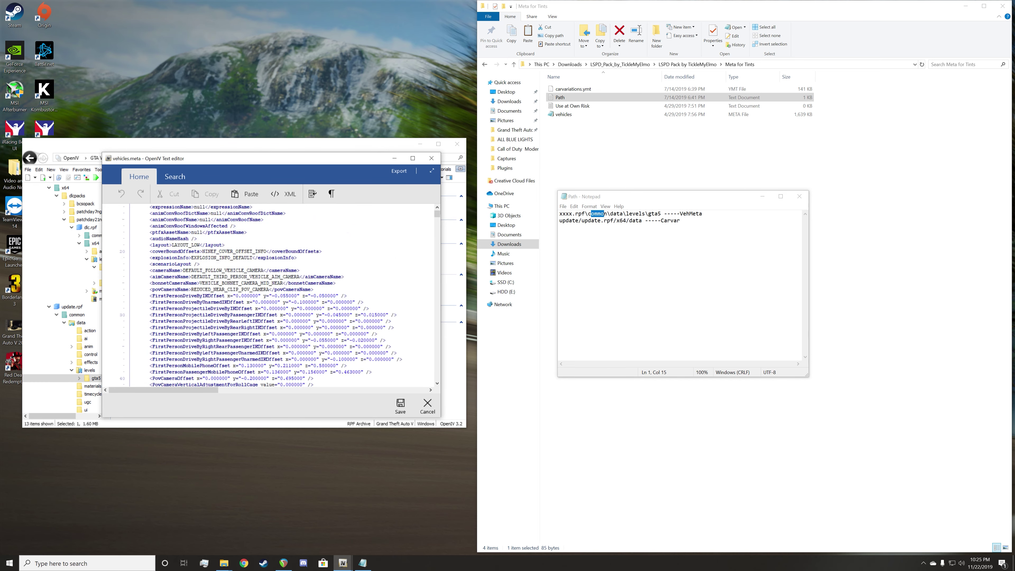
scroll(260, 295, up, 4)
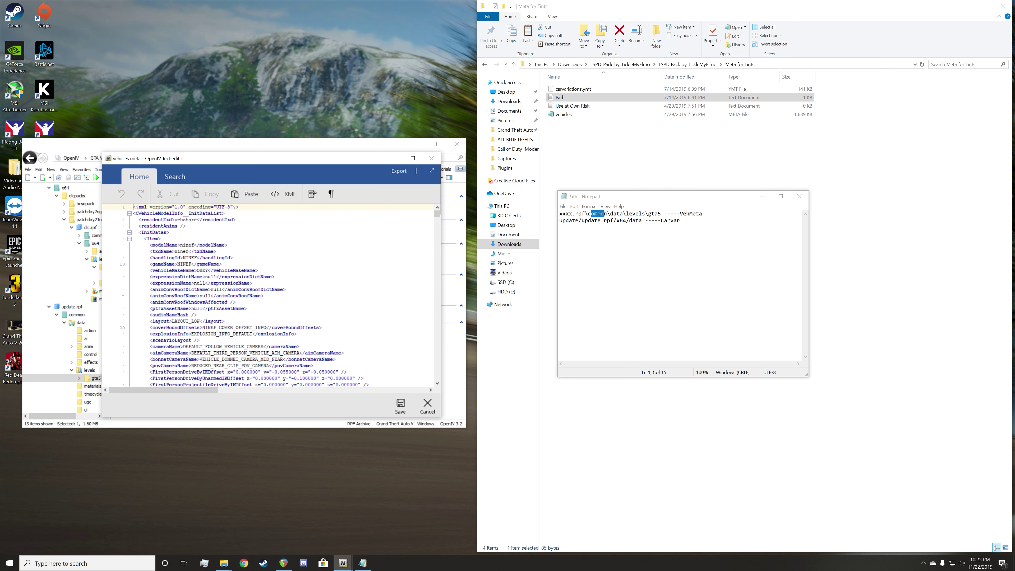
drag(224, 245, 227, 245)
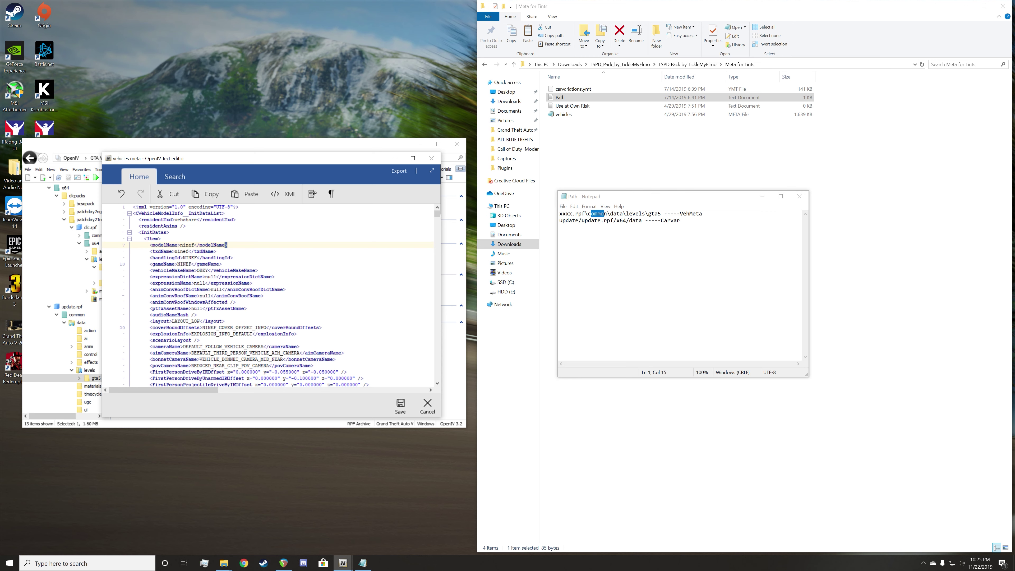
key(Delete)
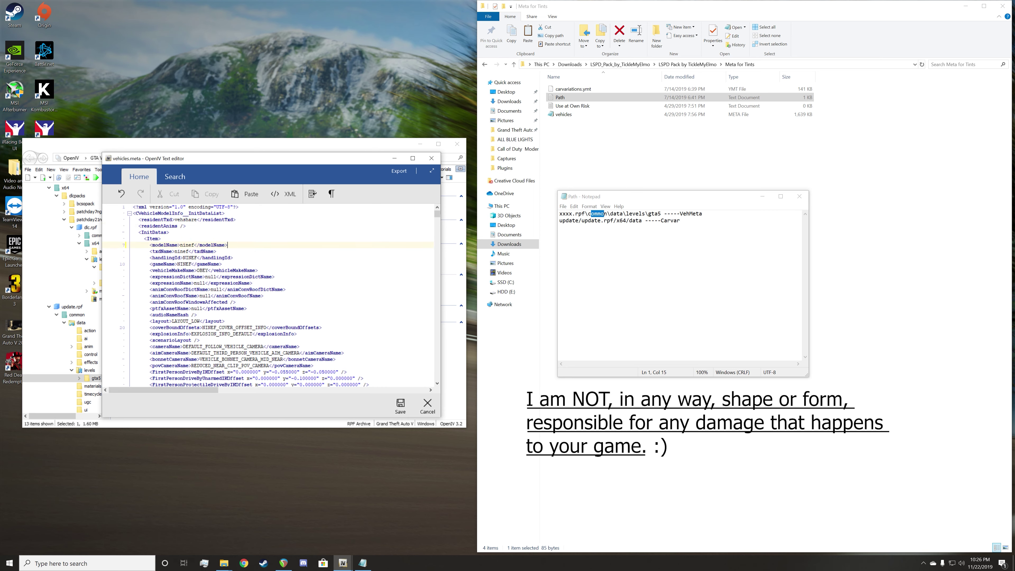
scroll(267, 295, down, 20)
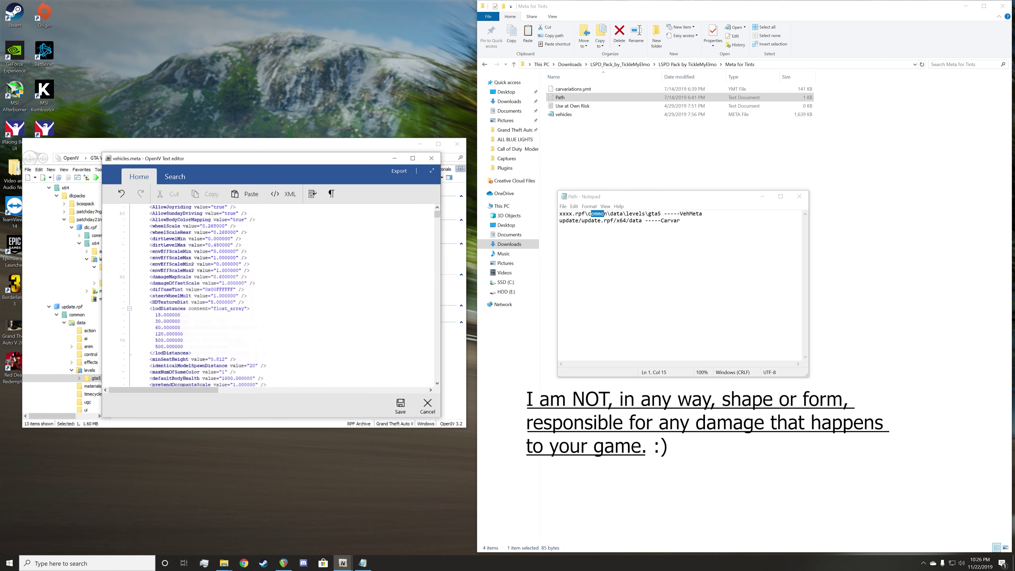
scroll(267, 295, up, 20)
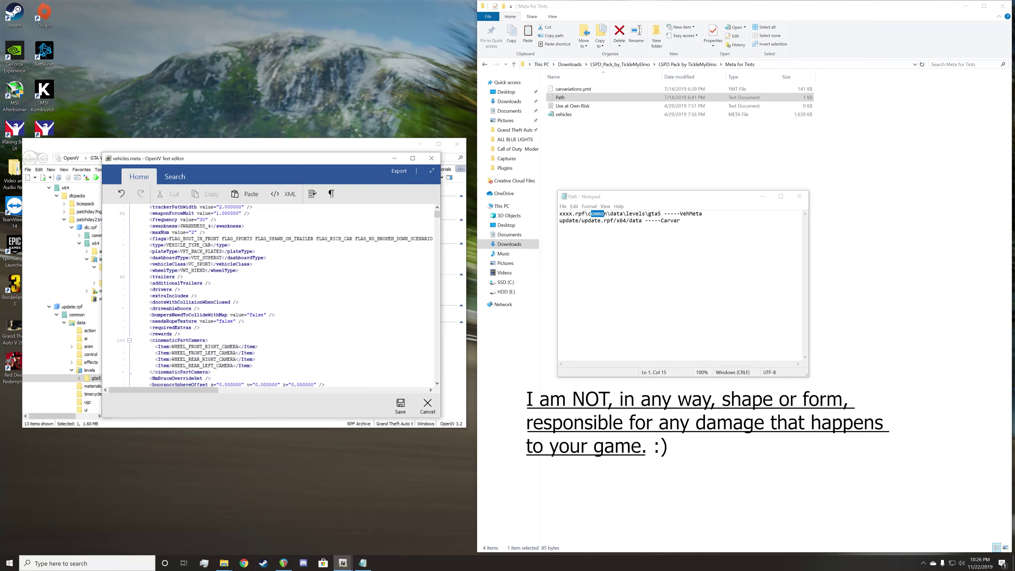
scroll(268, 296, up, 2)
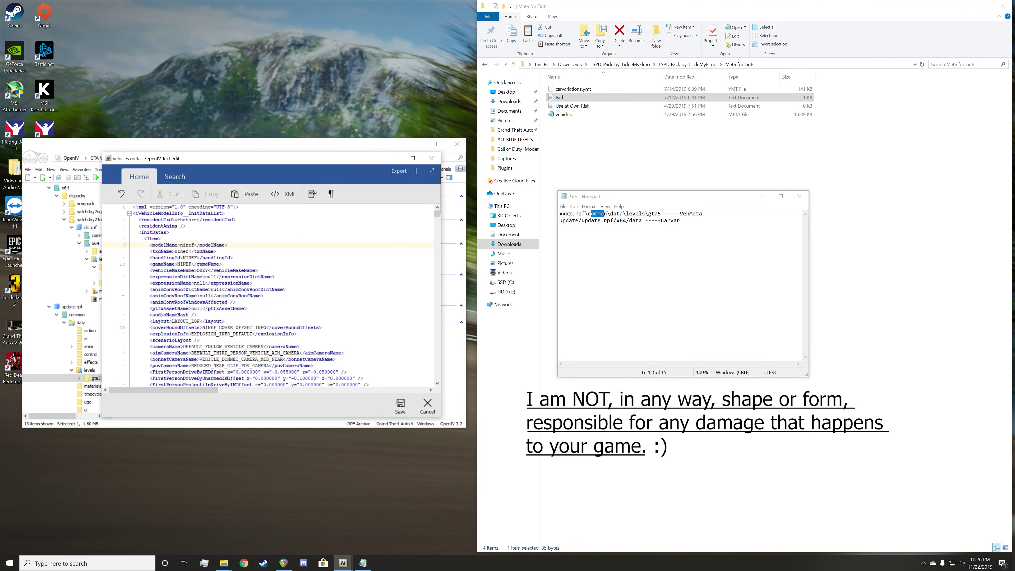
Search vehicles.meta for Police2 and go to the entry whose modelName is police2.
key(ctrl+f)
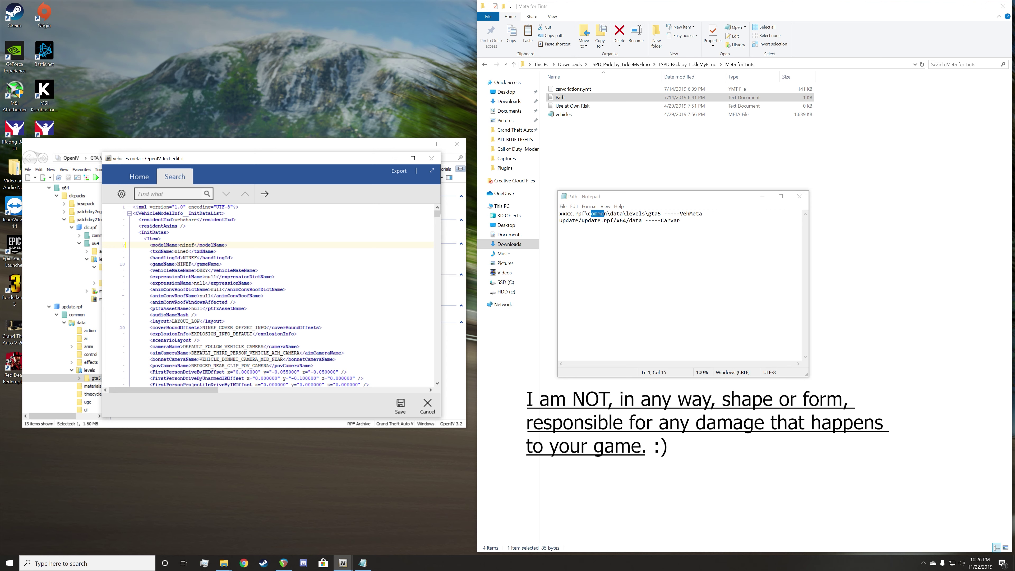
text(Police)
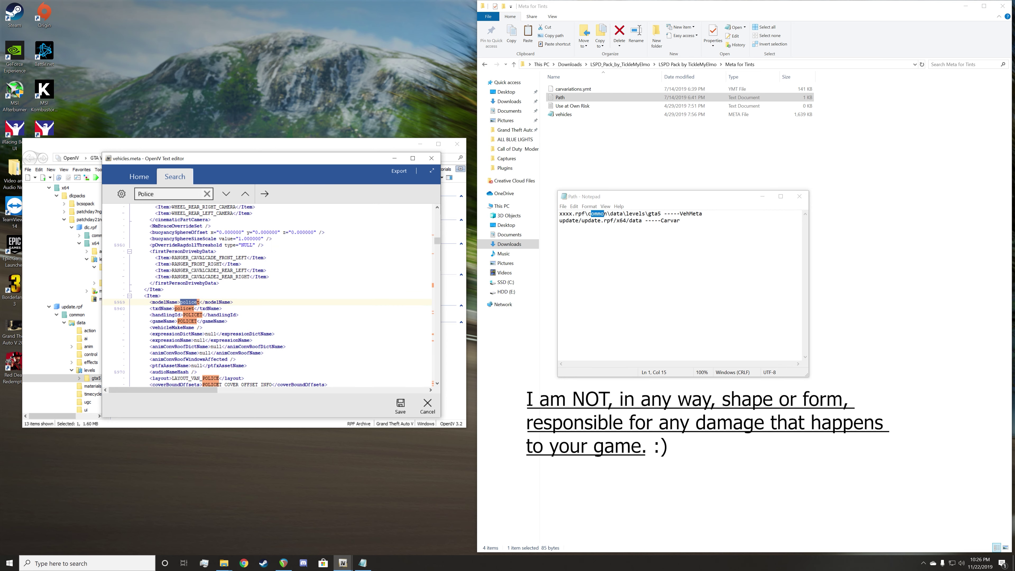
text(2)
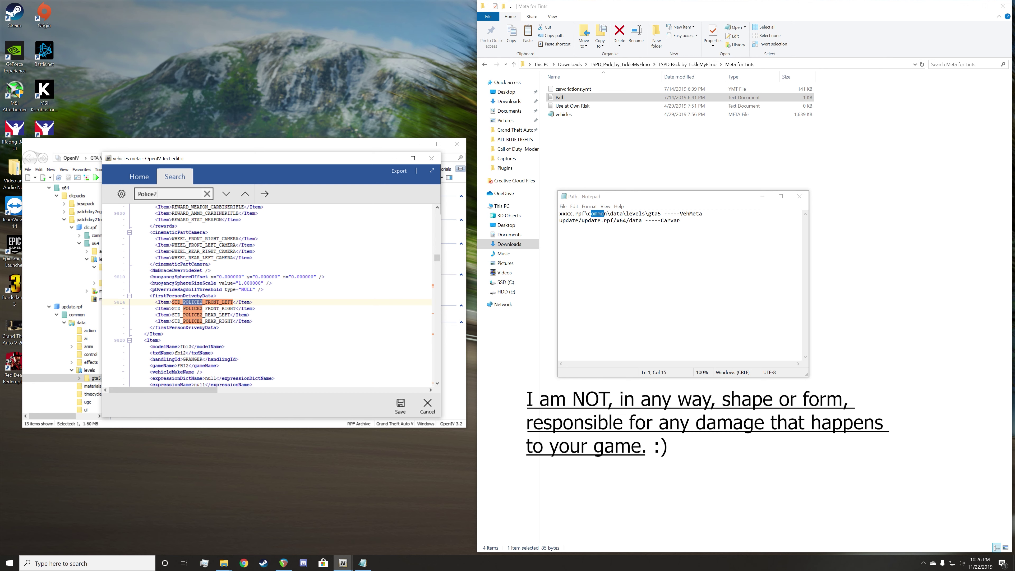
key(Return)
key(Return)
key(Return)
key(Return)
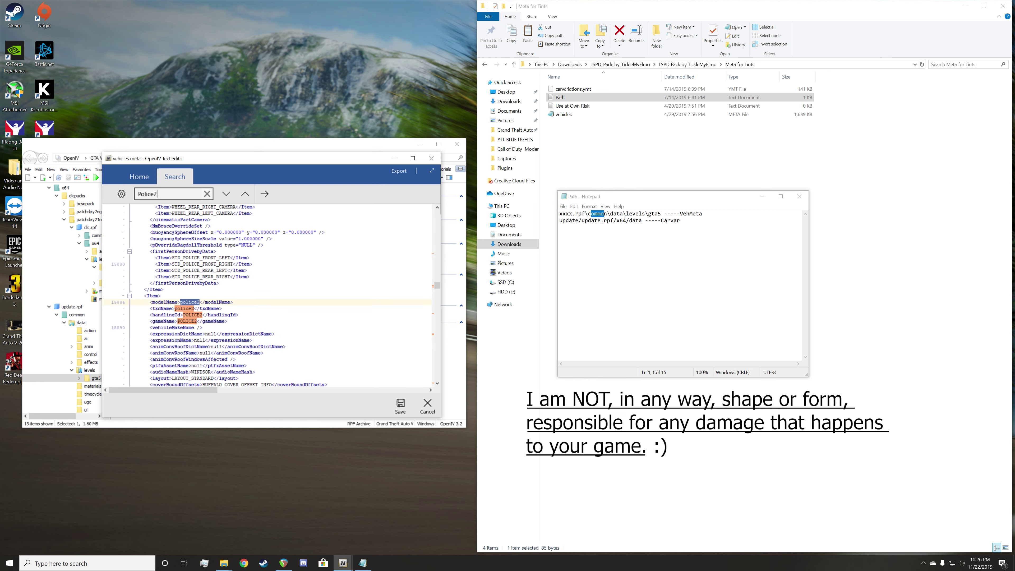
Examine the police2 entry's modelName, audioNameHash and layout lines in vehicles.meta.
click(166, 308)
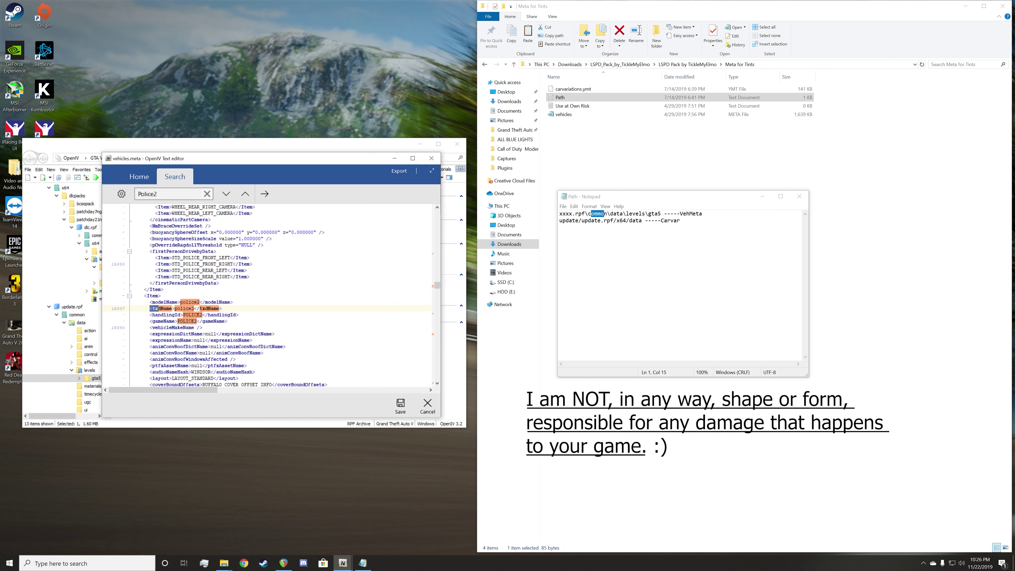
drag(156, 302, 214, 302)
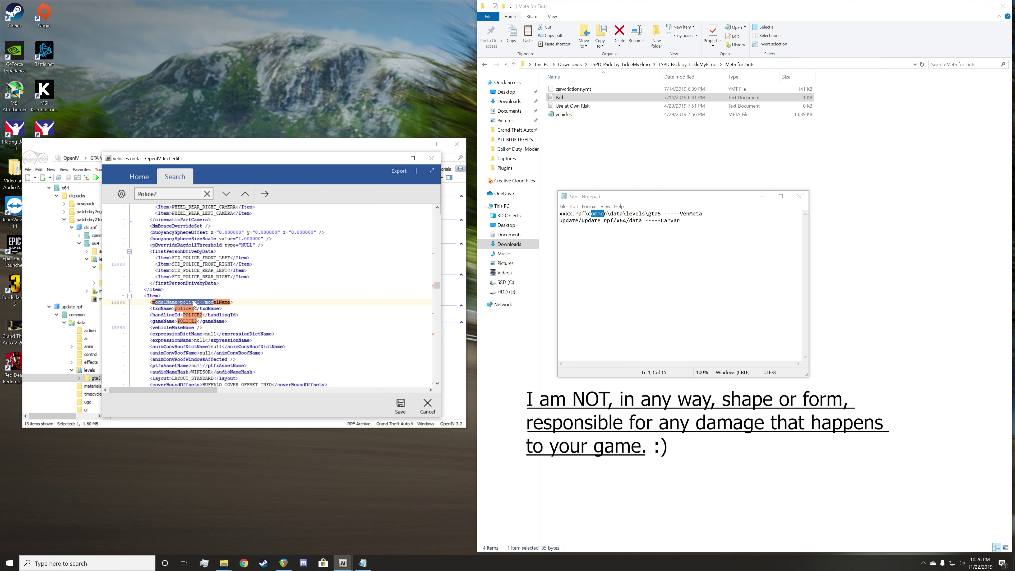
scroll(195, 305, down, 1)
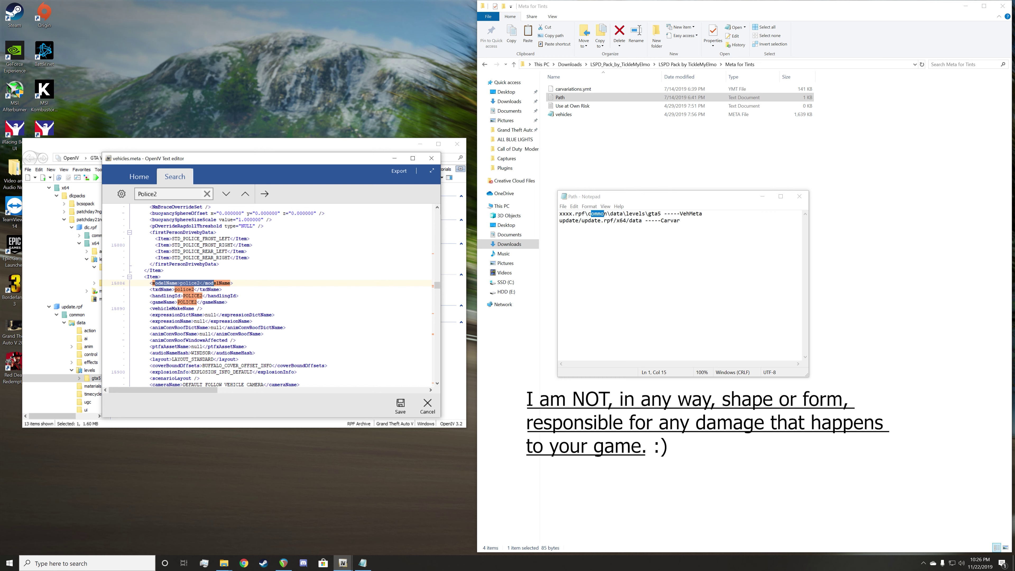
drag(255, 353, 222, 353)
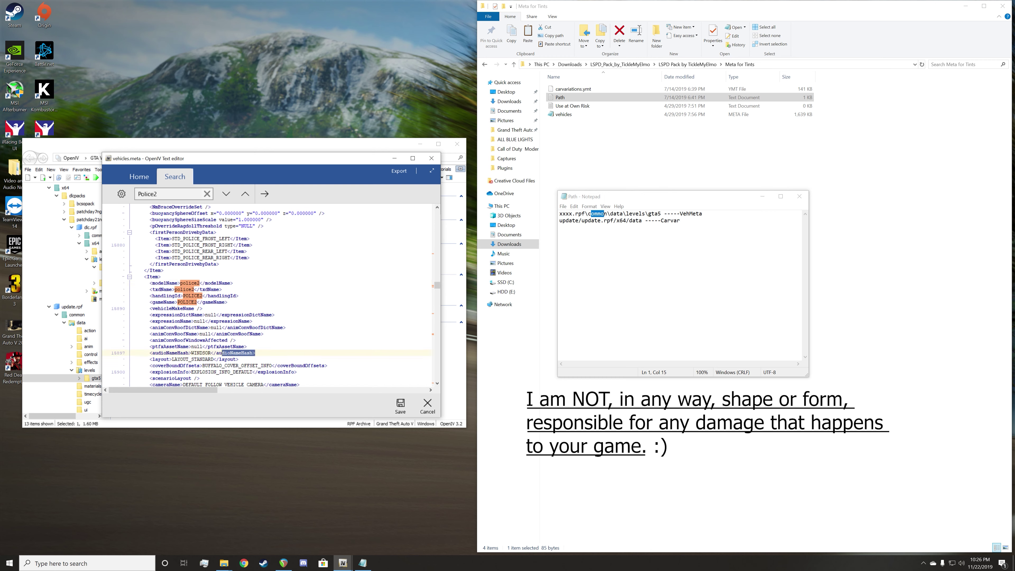
click(239, 359)
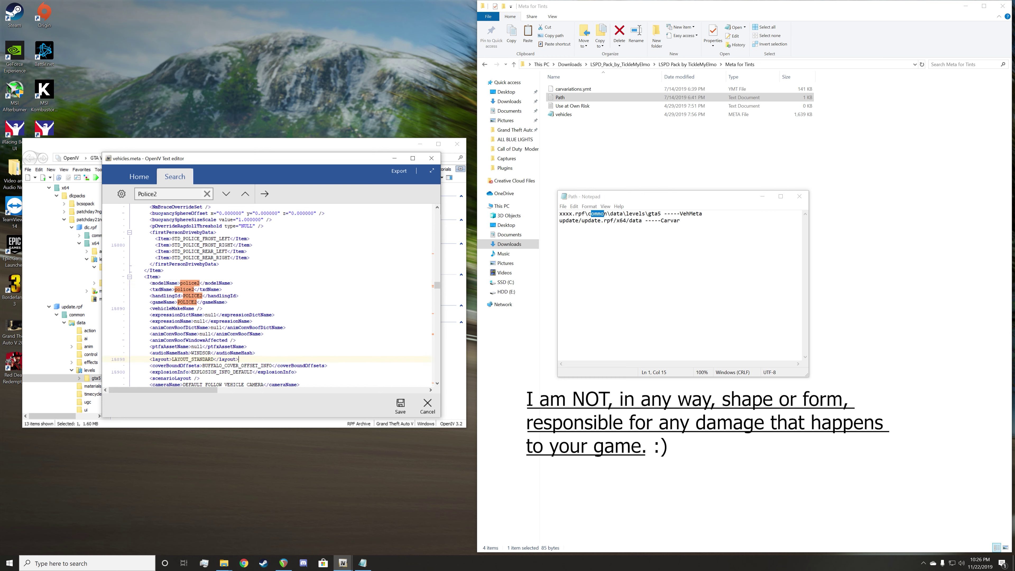
Clear the Police2 search and try giving the ninef entry's audioNameHash the value WINDSOR with a closing audioNameHash tag.
scroll(271, 296, up, 4)
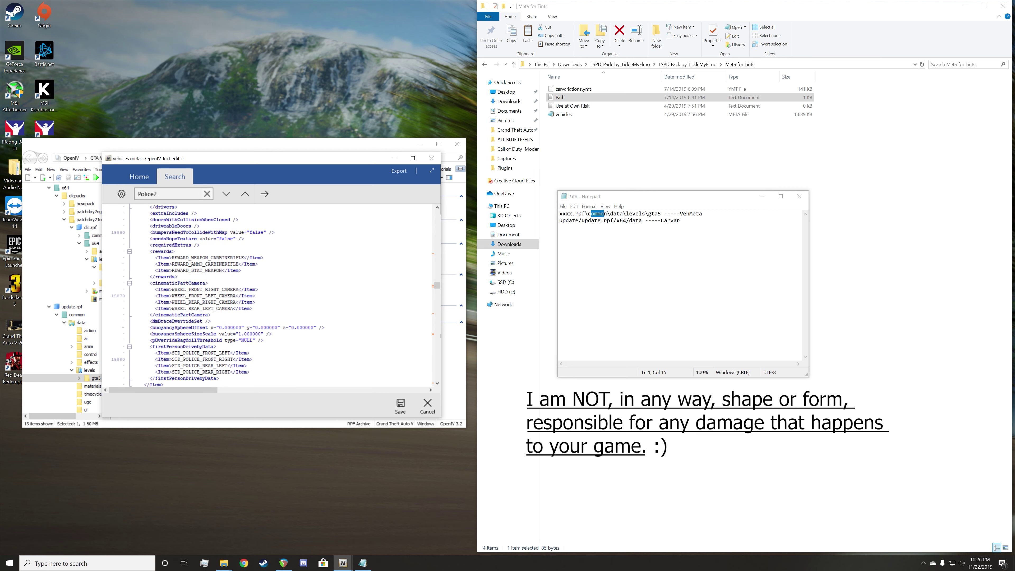
scroll(199, 208, down, 4)
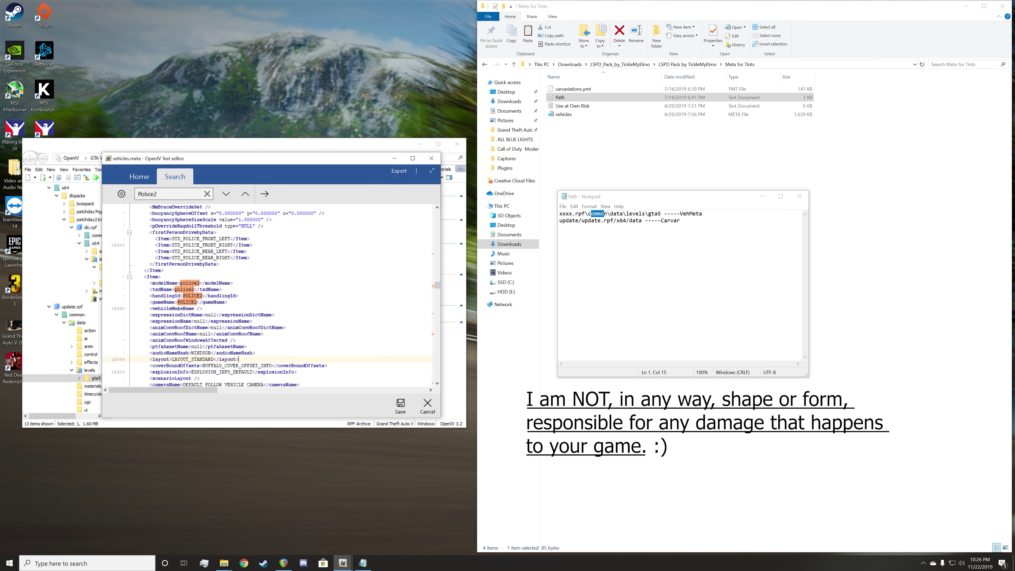
click(206, 194)
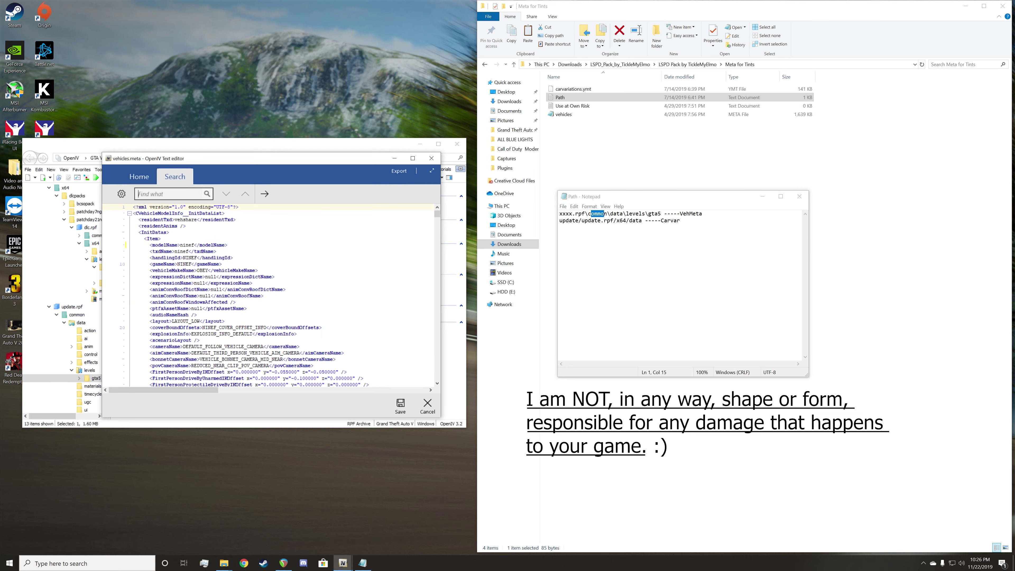
drag(147, 314, 198, 314)
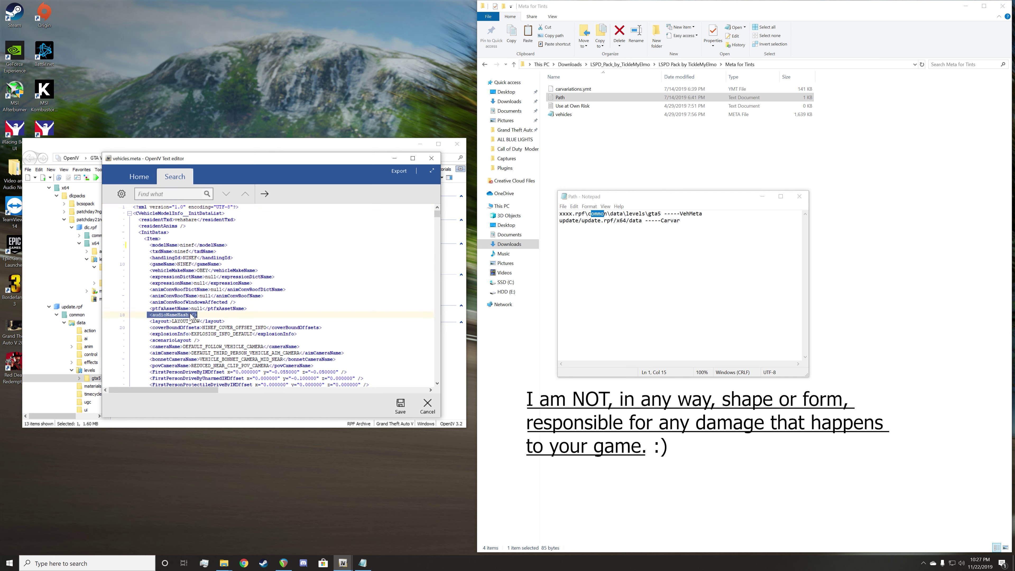
click(188, 315)
text(>WINMDF)
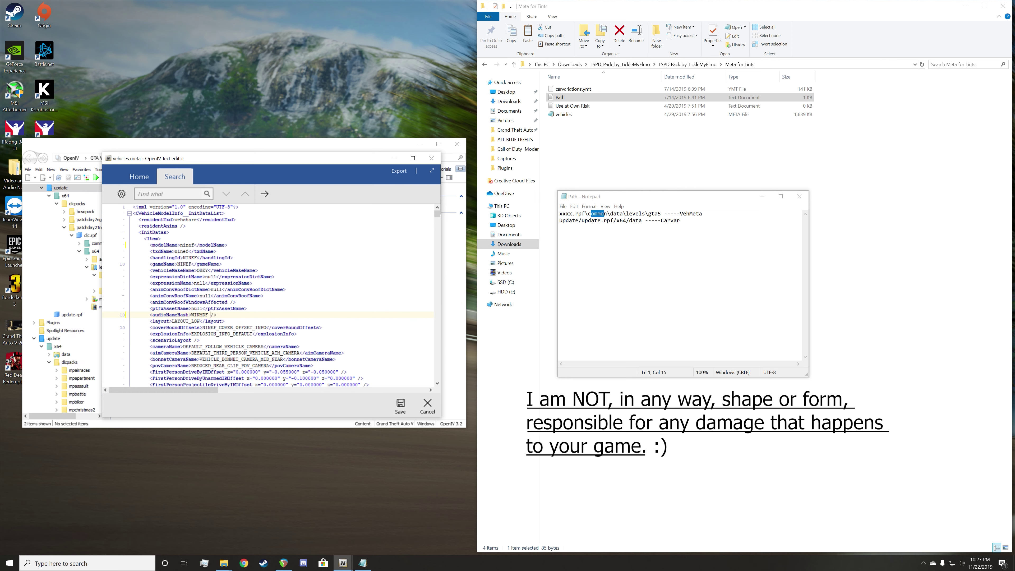
key(BackSpace)
key(BackSpace)
key(BackSpace)
key(BackSpace)
text(DSOR)
text(<)
key(super)
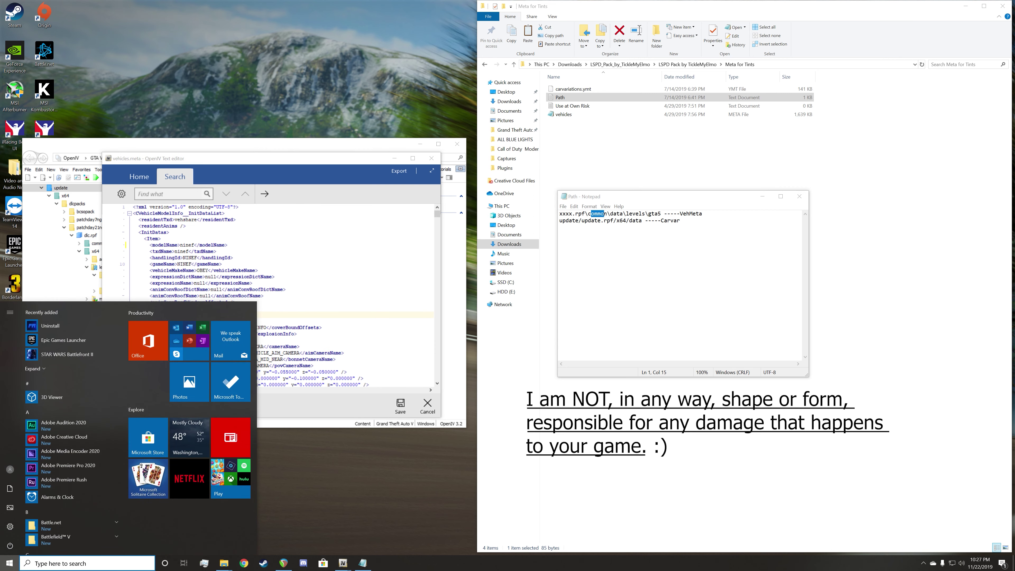
key(super)
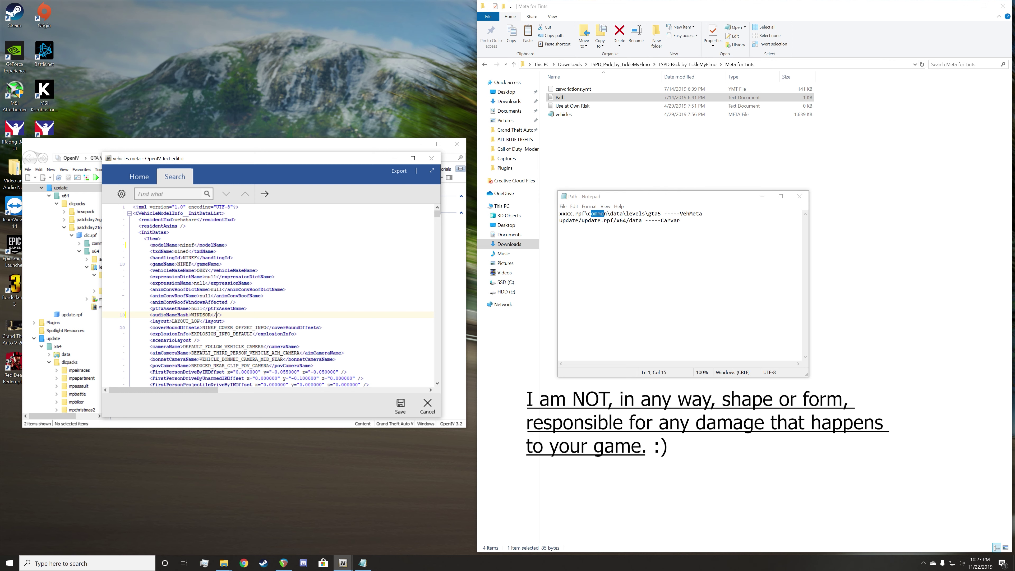
text(audioNameHash>)
Remove WINDSOR and the closing tag so the ninef entry's line reads <audioNameHash /> again.
key(shift+Left)
key(BackSpace)
text(/>>)
key(Left)
key(BackSpace)
key(BackSpace)
key(BackSpace)
key(BackSpace)
key(BackSpace)
key(BackSpace)
key(BackSpace)
key(BackSpace)
key(BackSpace)
key(BackSpace)
key(BackSpace)
key(BackSpace)
key(BackSpace)
key(BackSpace)
key(BackSpace)
key(BackSpace)
key(BackSpace)
key(BackSpace)
key(BackSpace)
key(BackSpace)
key(BackSpace)
key(BackSpace)
key(BackSpace)
Search vehicles.meta for police3 and go to the entry whose modelName is police3.
scroll(268, 295, down, 20)
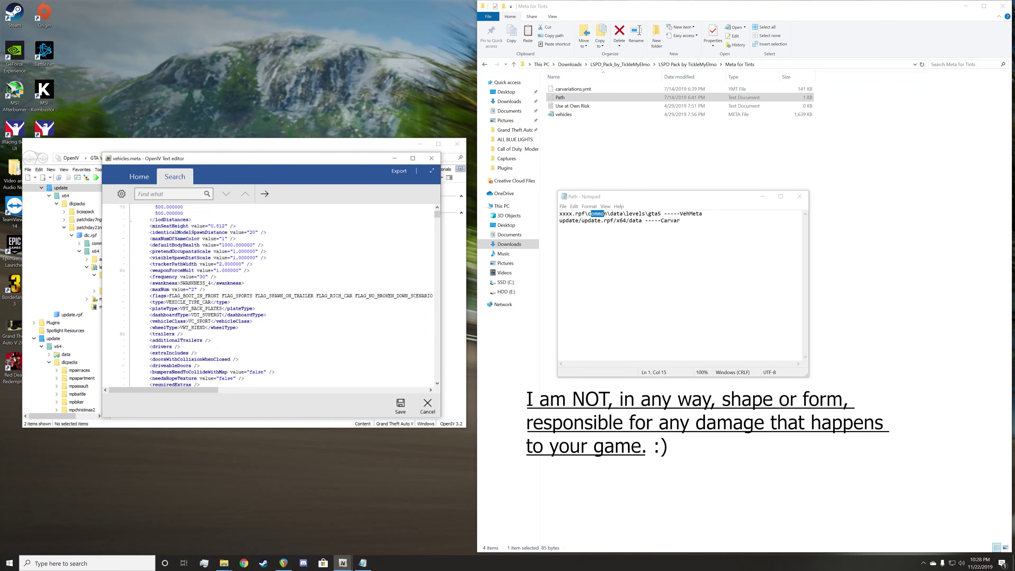
scroll(268, 295, down, 3)
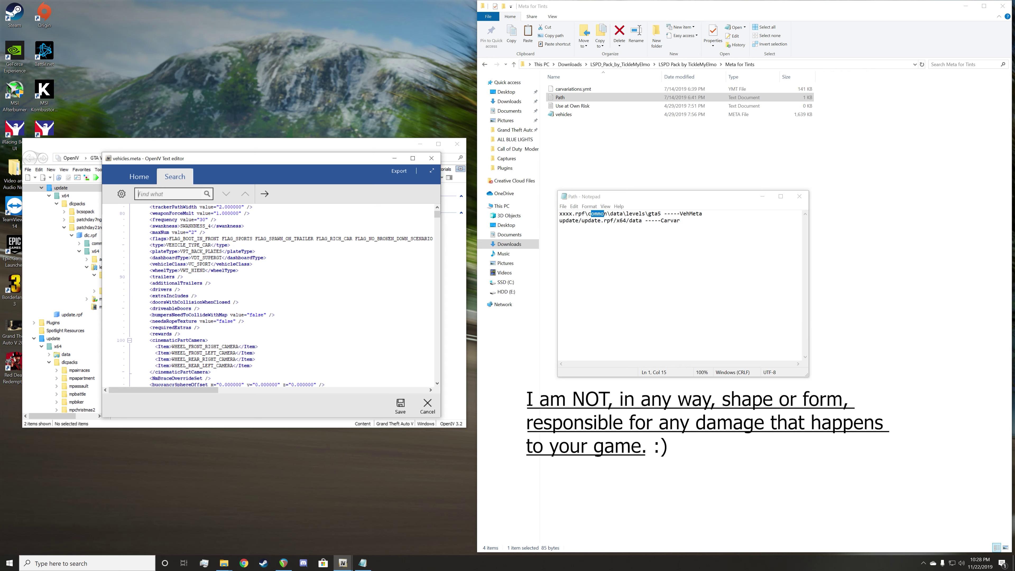
text(po)
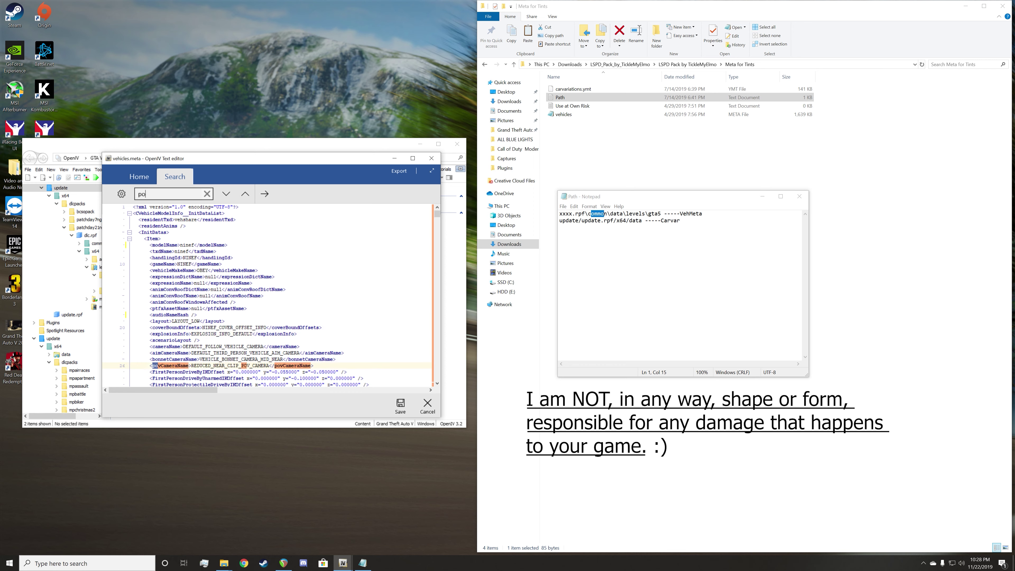
text(lice3)
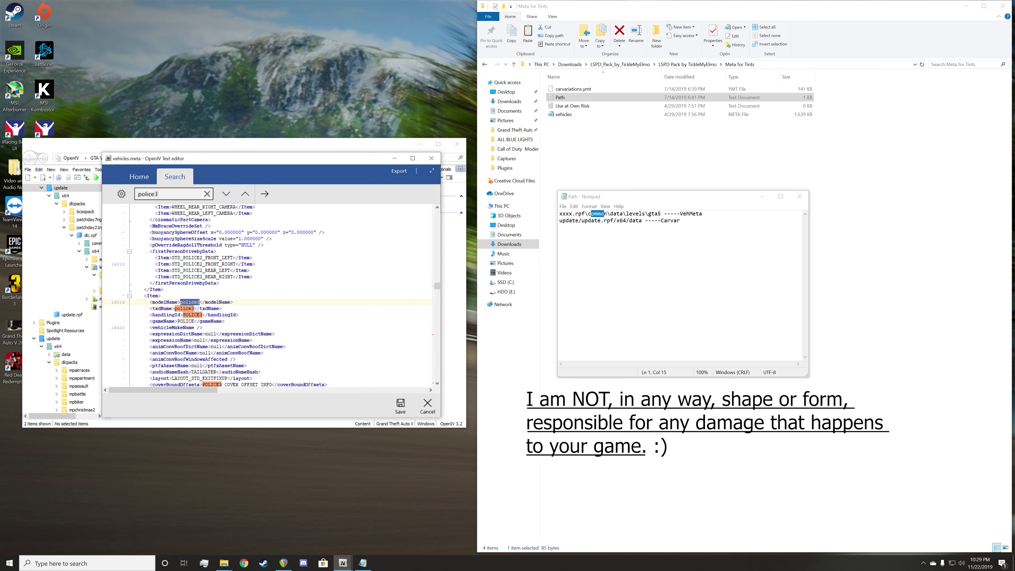
drag(229, 302, 153, 302)
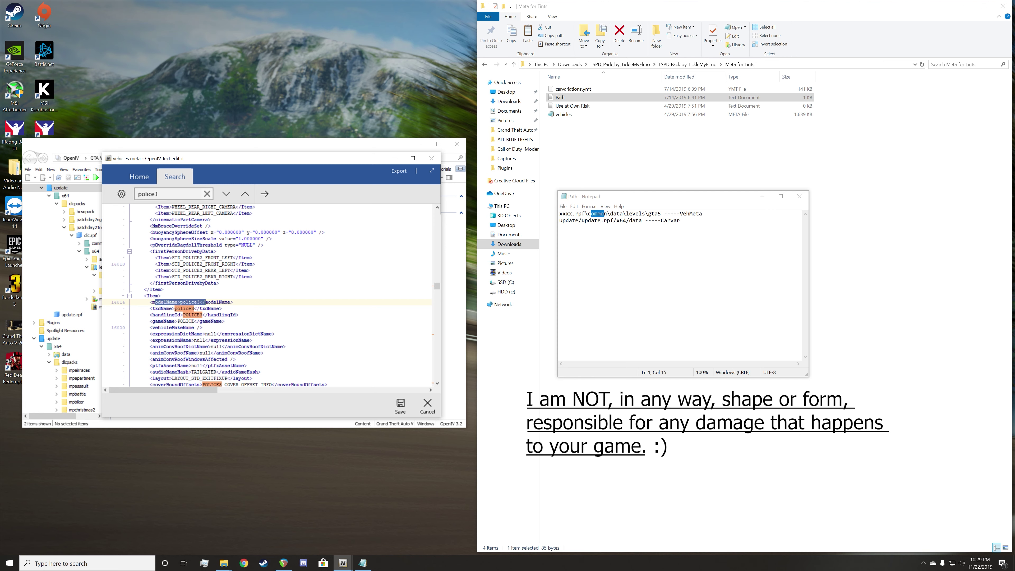
click(234, 303)
Examine the audioNameHash line of the police3 entry, including its opening tag, value and closing tag.
scroll(272, 296, down, 2)
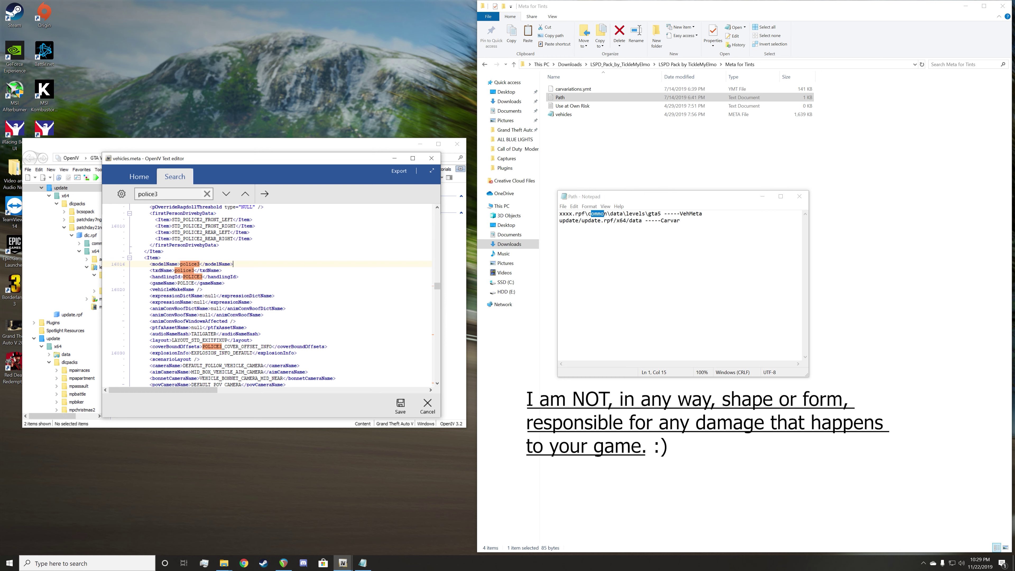
drag(260, 334, 255, 334)
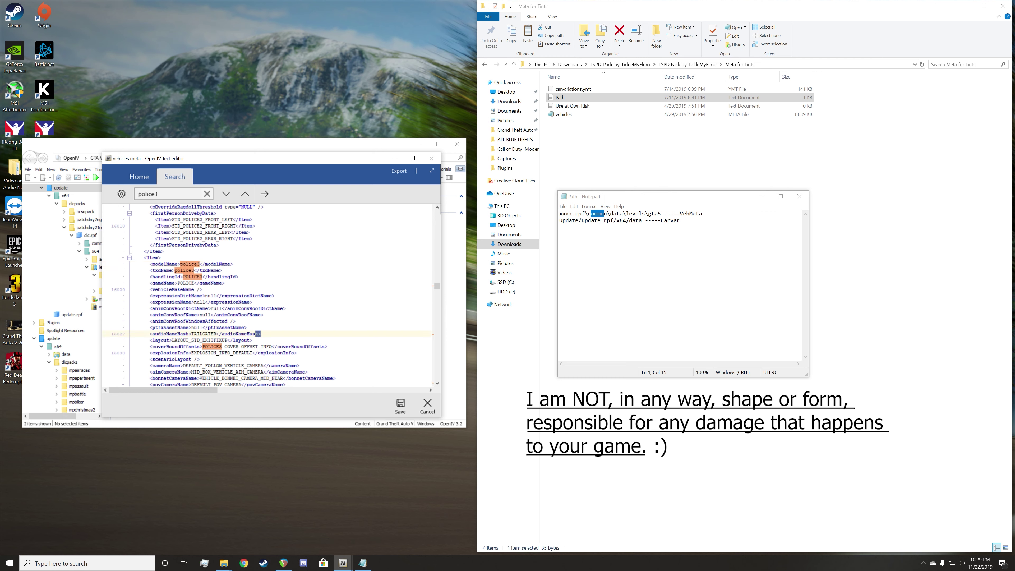
double_click(193, 334)
key(shift+Left)
key(shift+Left)
key(shift+Left)
key(shift+Left)
key(shift+Left)
key(shift+Left)
key(shift+Left)
key(shift+Left)
key(shift+Left)
key(shift+Left)
key(shift+Left)
key(shift+Left)
key(shift+Left)
key(shift+Left)
key(shift+Left)
key(shift+Left)
key(Right)
double_click(204, 333)
click(261, 334)
double_click(204, 334)
click(217, 333)
click(261, 334)
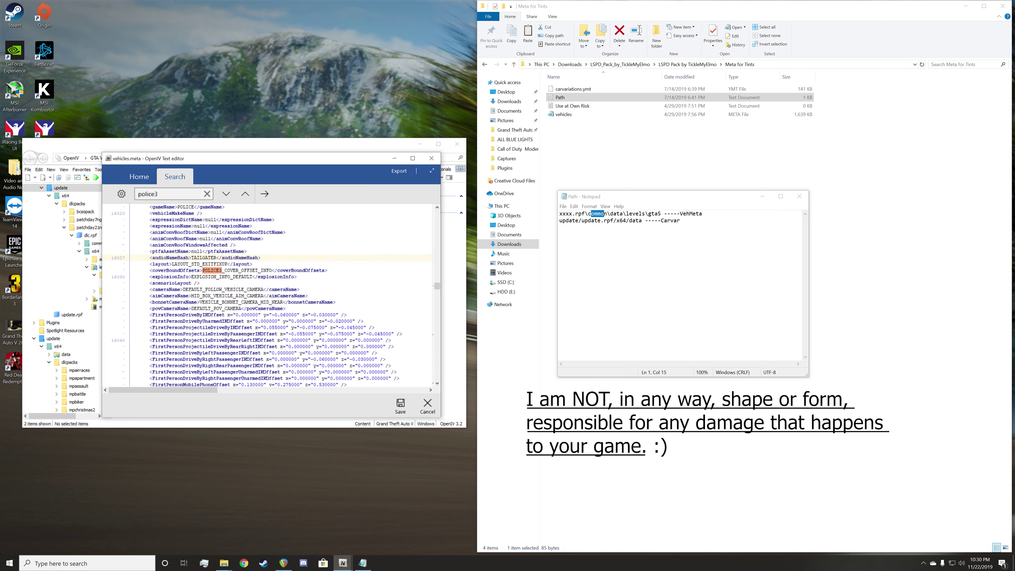
drag(166, 258, 200, 257)
Find the diffuseTint line in the police3 entry and re-enter its value as 0x00FFFFFF.
scroll(199, 258, down, 16)
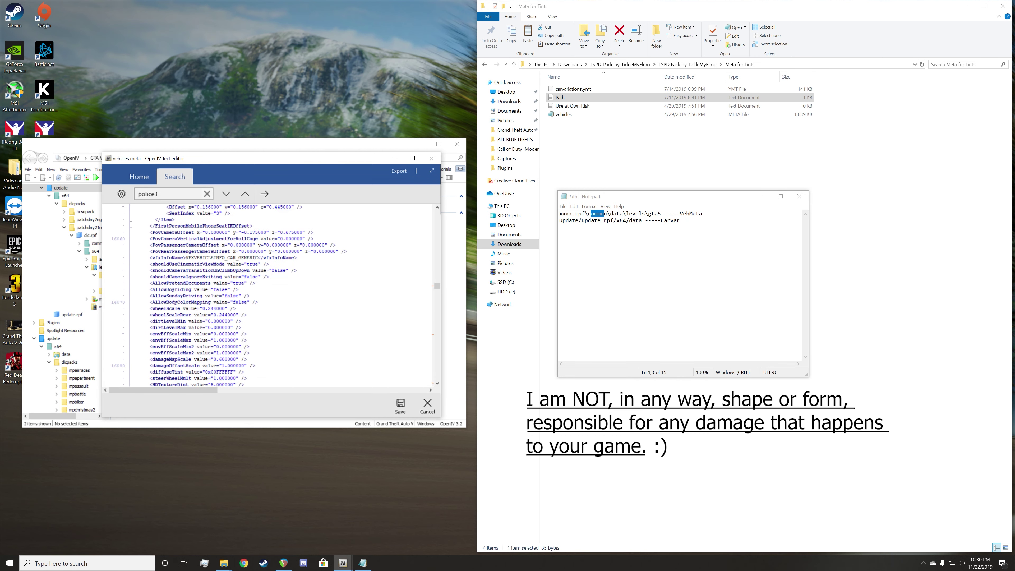
scroll(271, 296, down, 3)
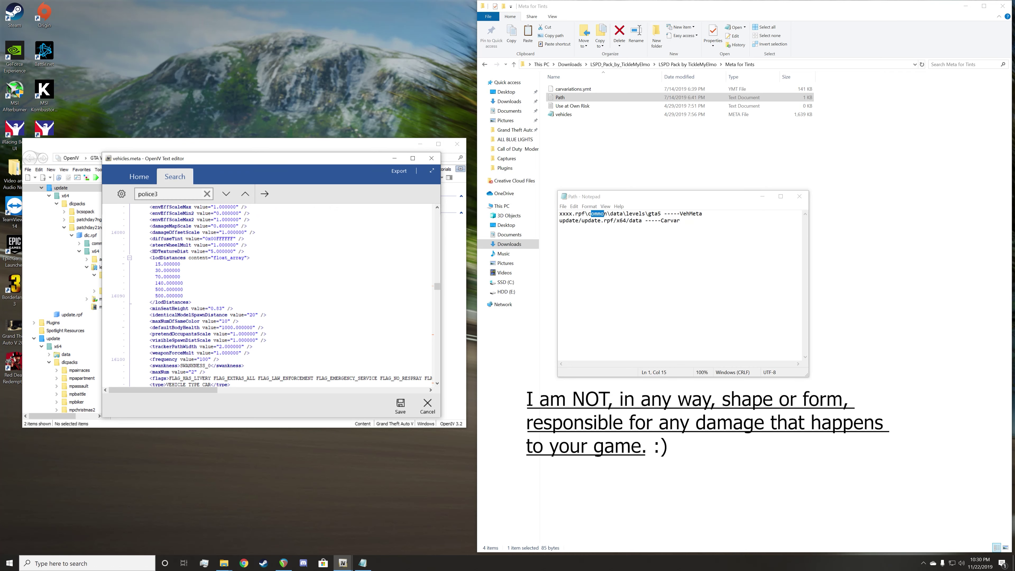
scroll(271, 296, up, 1)
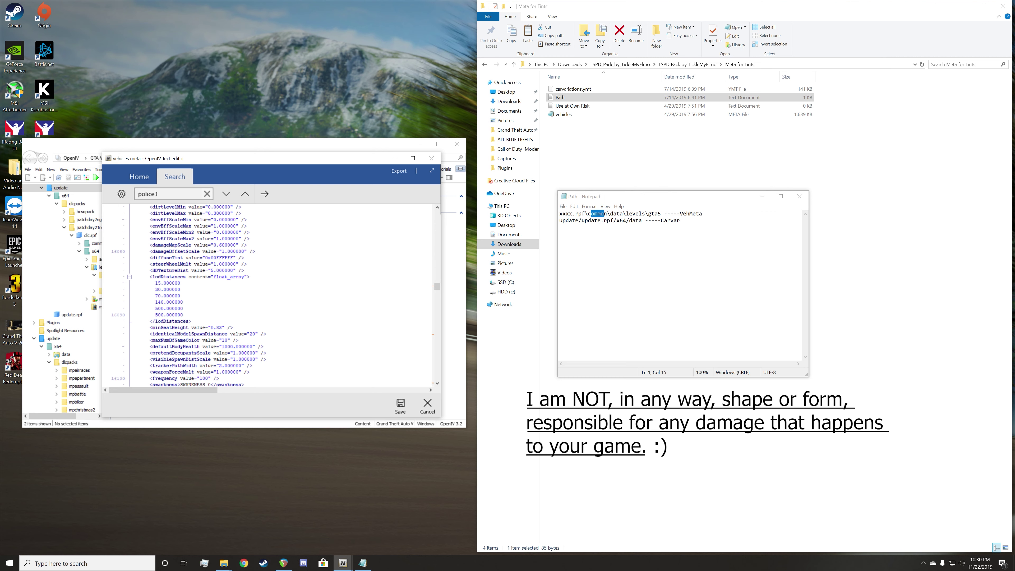
drag(236, 258, 150, 257)
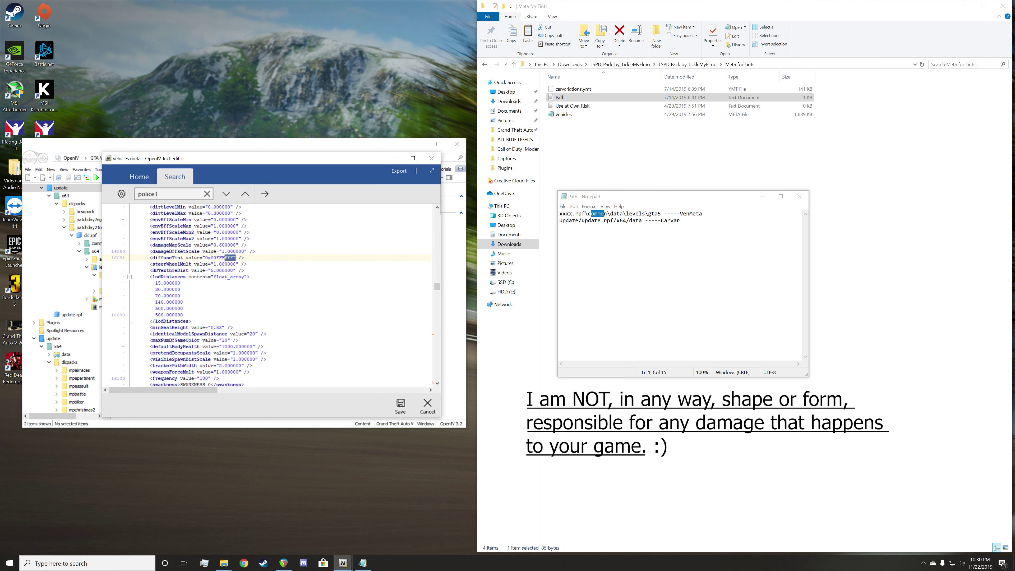
drag(225, 257, 236, 258)
text(FFF)
key(shift+Right)
click(244, 258)
Examine the police3 entry's diffuseTint line and the handlingId line near the start of the entry.
scroll(272, 295, down, 3)
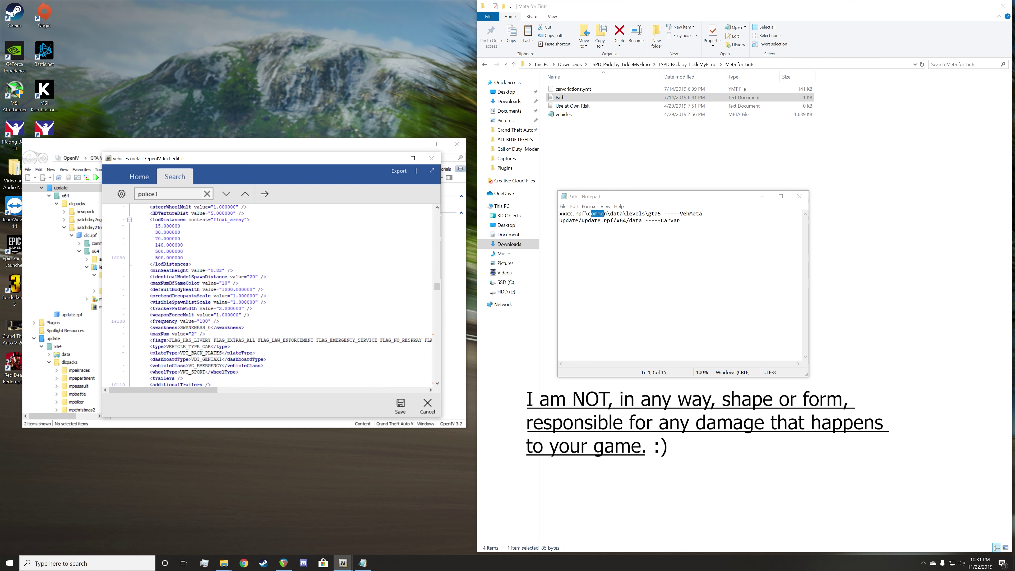
scroll(272, 295, up, 3)
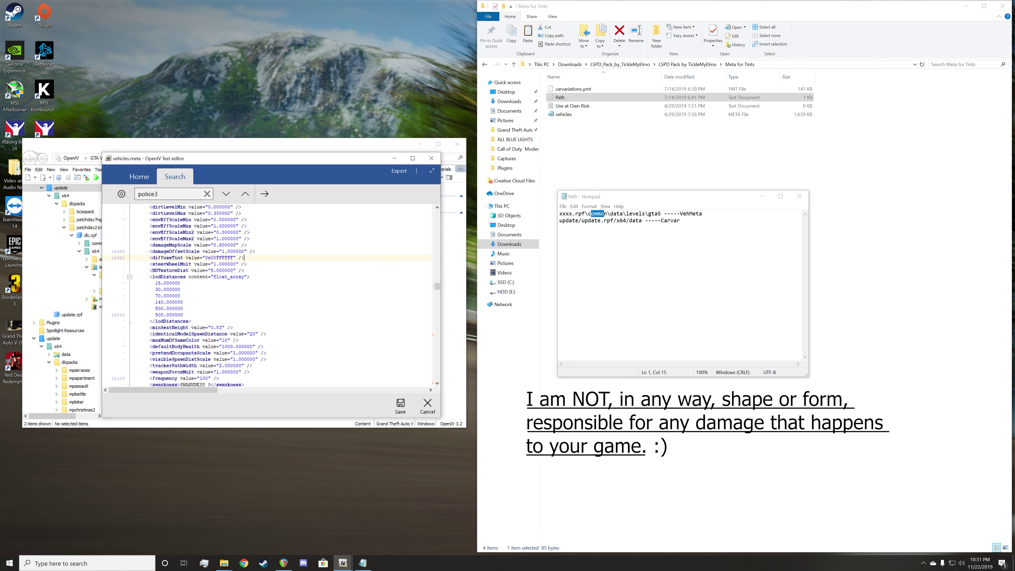
double_click(168, 258)
click(186, 257)
scroll(268, 295, up, 3)
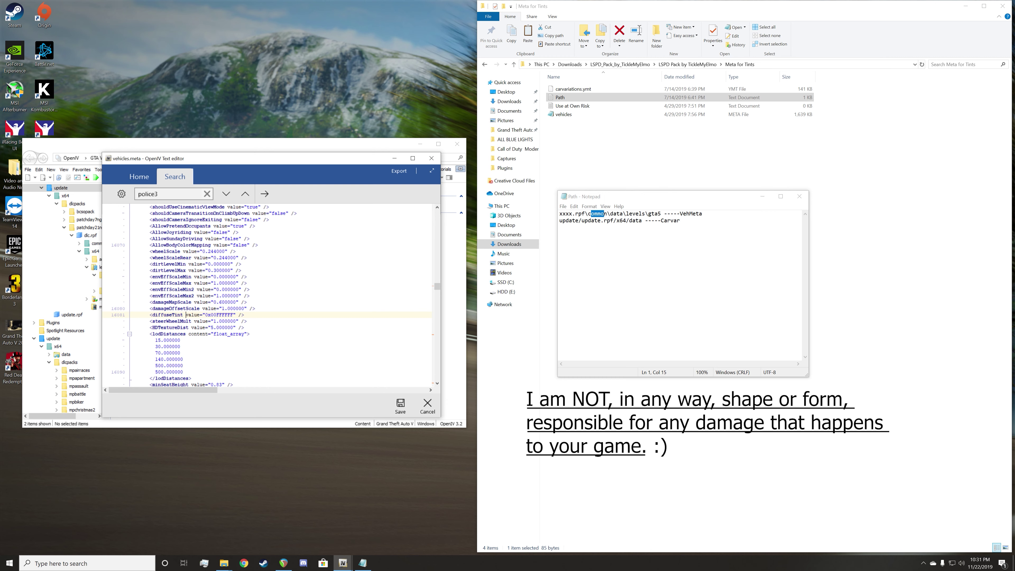
scroll(267, 295, up, 16)
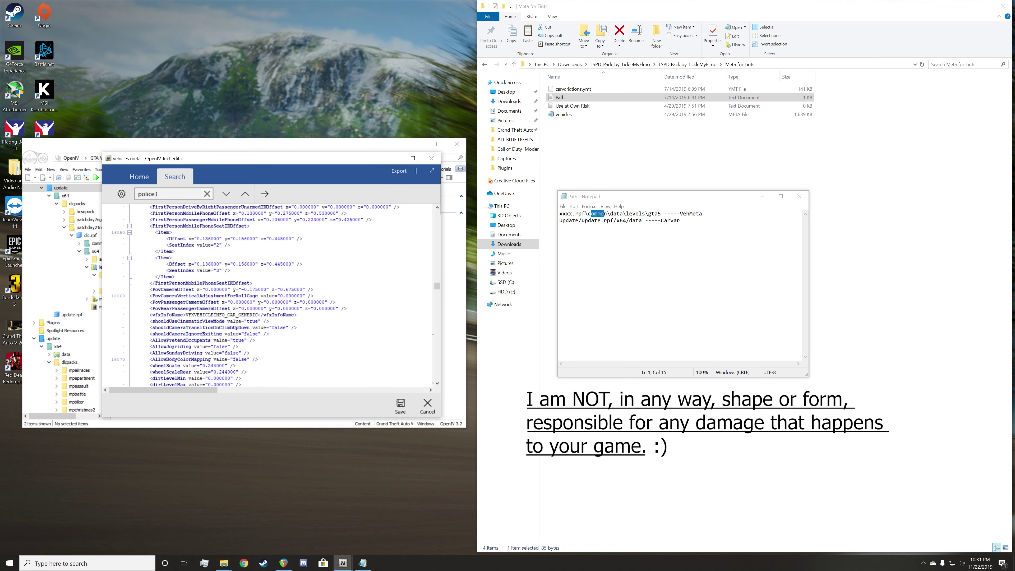
scroll(267, 296, up, 3)
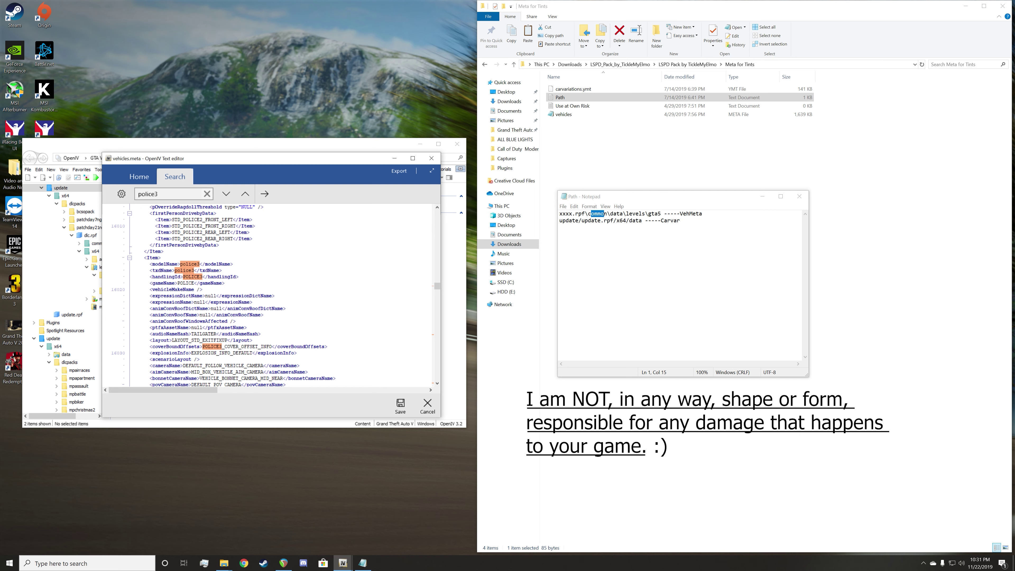
drag(239, 276, 203, 277)
click(205, 278)
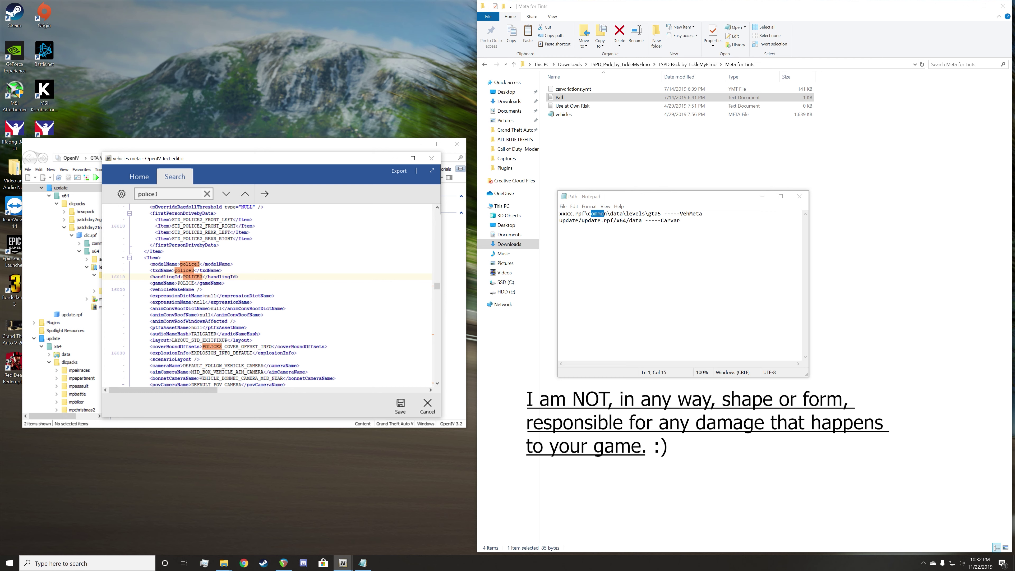
Search vehicles.meta for police4 and go to the entry whose modelName is police4.
click(158, 194)
key(BackSpace)
text(4)
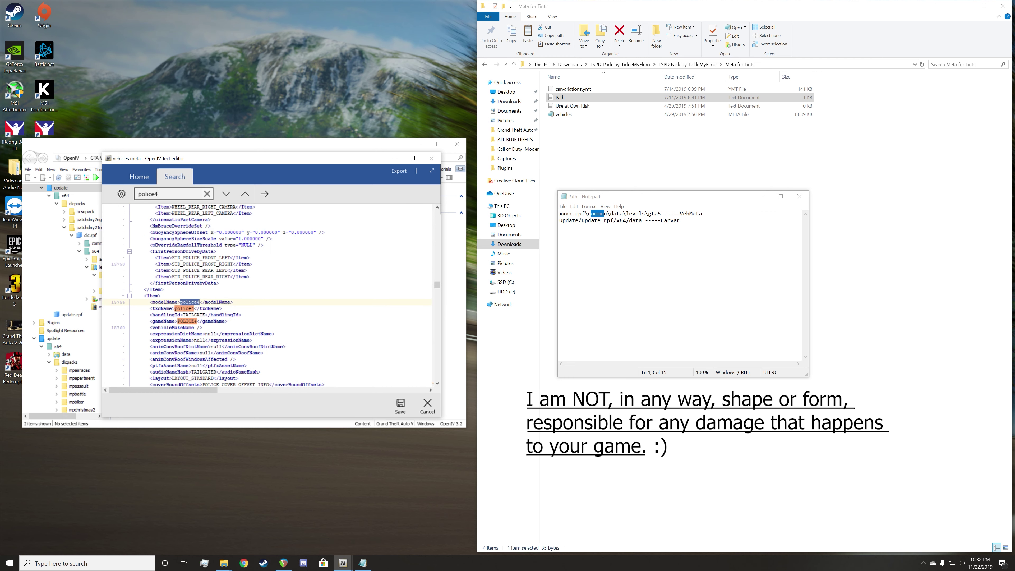
Compare the handlingId and audioNameHash values in the police4 entry.
drag(241, 314, 149, 315)
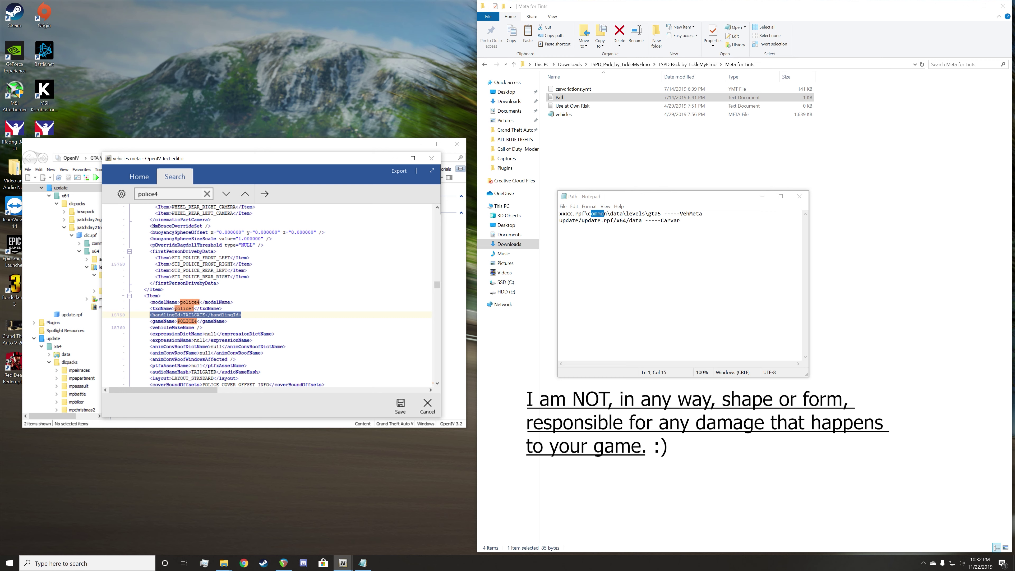
click(242, 315)
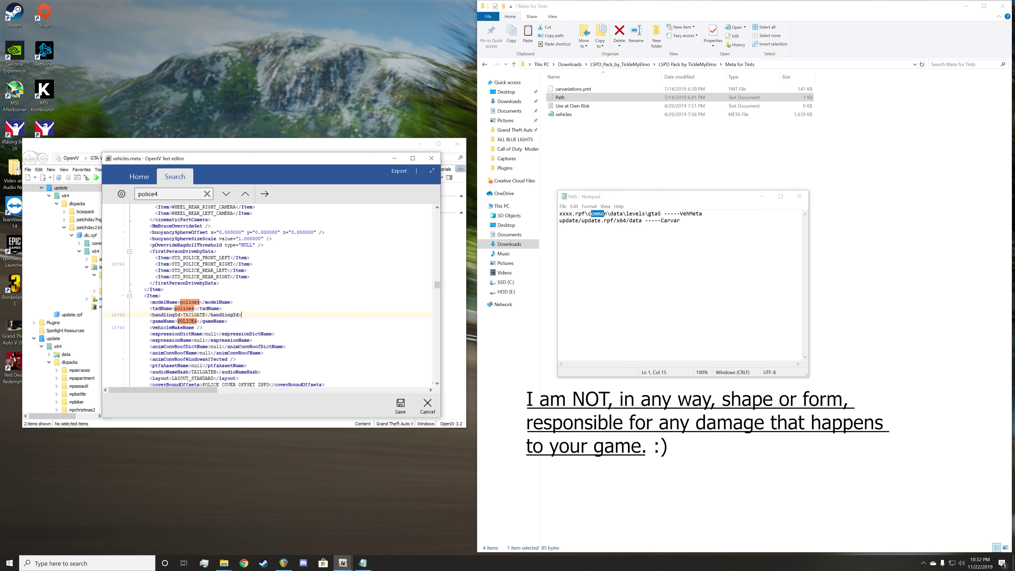
key(ctrl+shift+Left)
drag(216, 372, 192, 372)
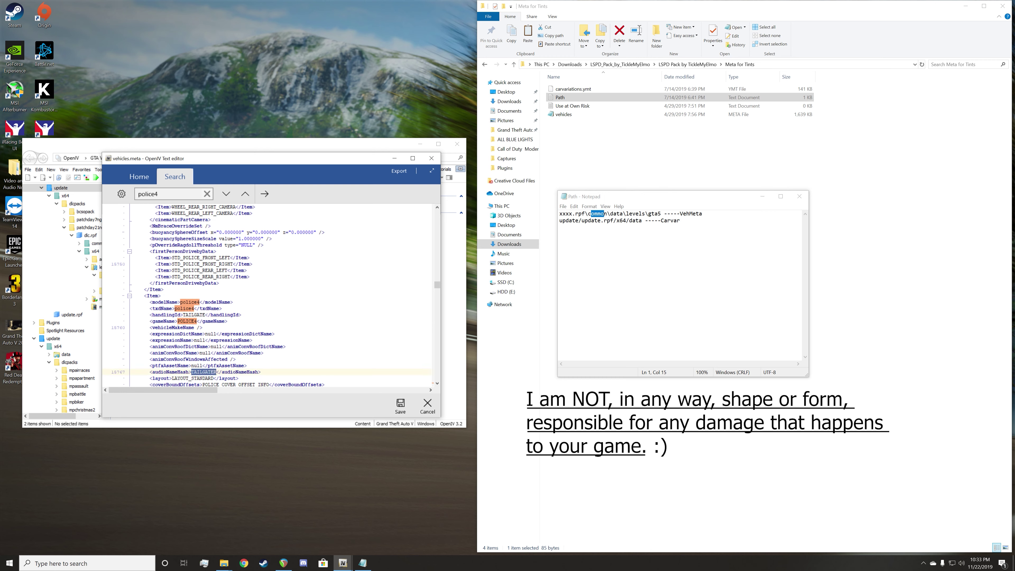
drag(206, 314, 183, 314)
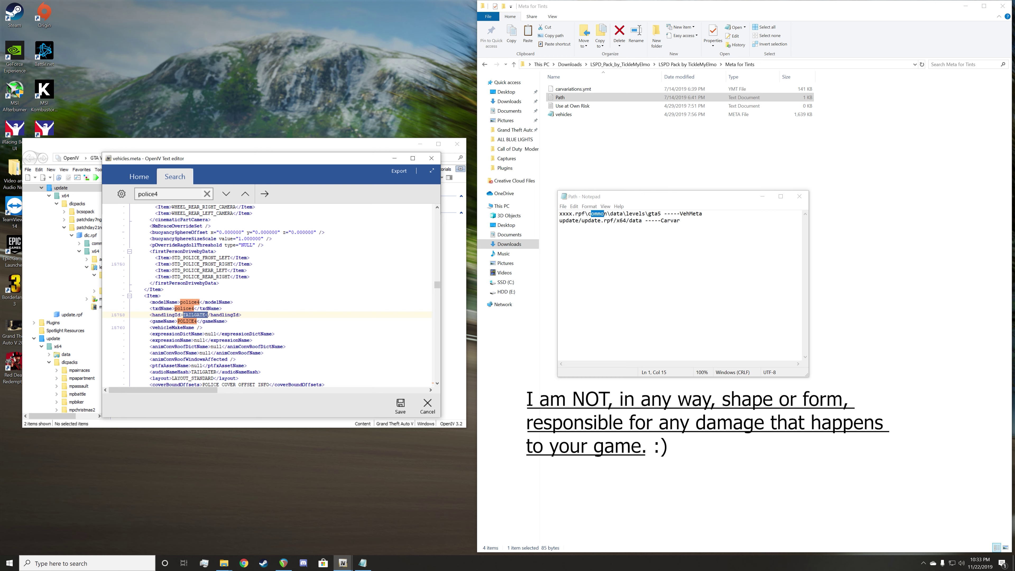
click(205, 308)
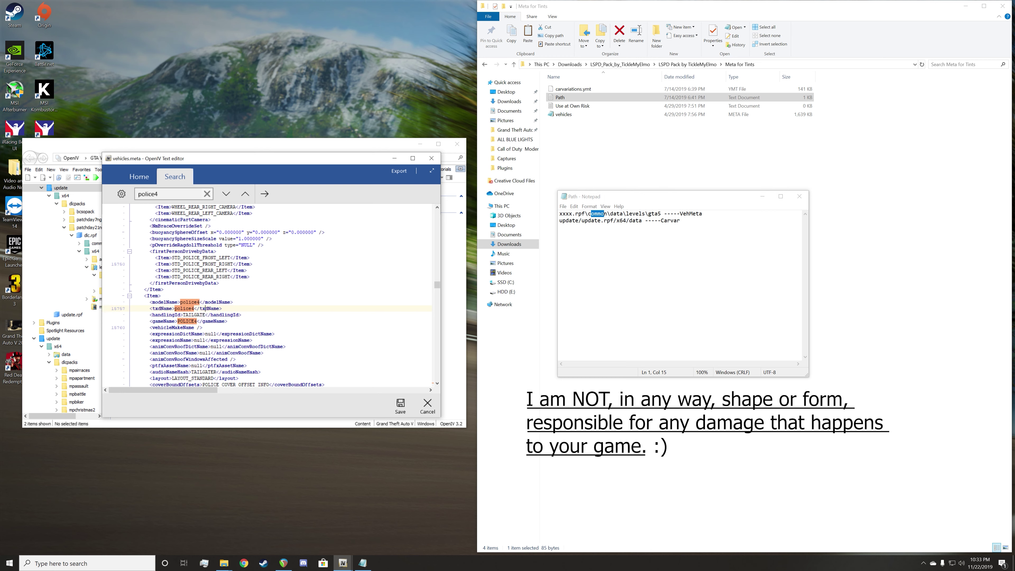
click(206, 314)
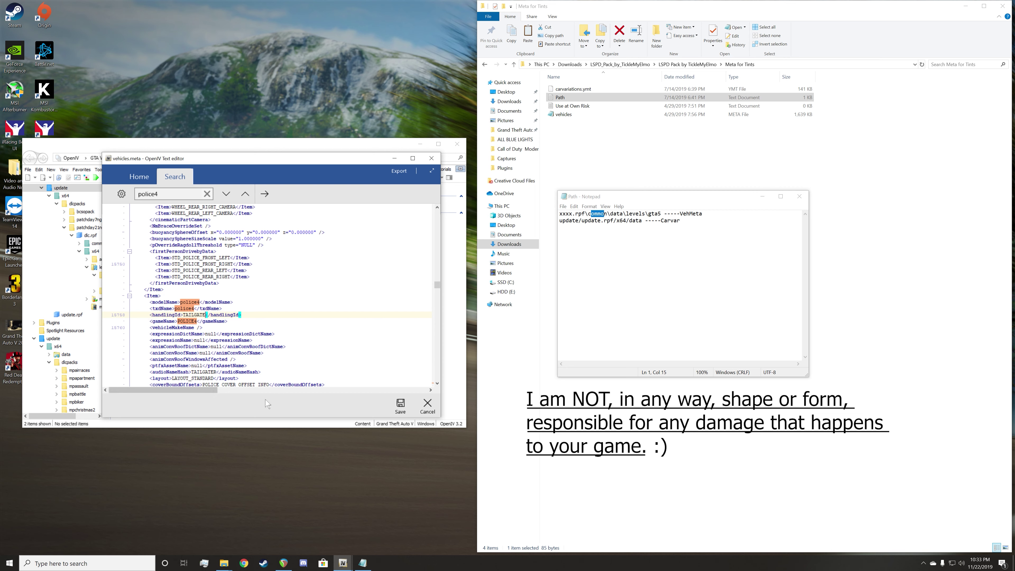
Save vehicles.meta and open the common/data/levels/gta5 folder of update.rpf inside the mods folder.
click(396, 407)
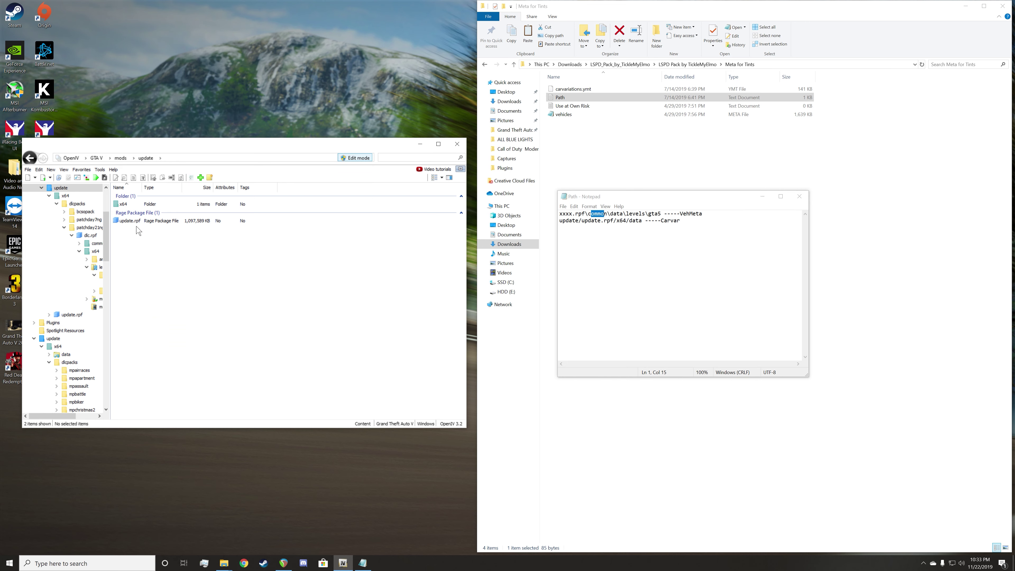
double_click(130, 220)
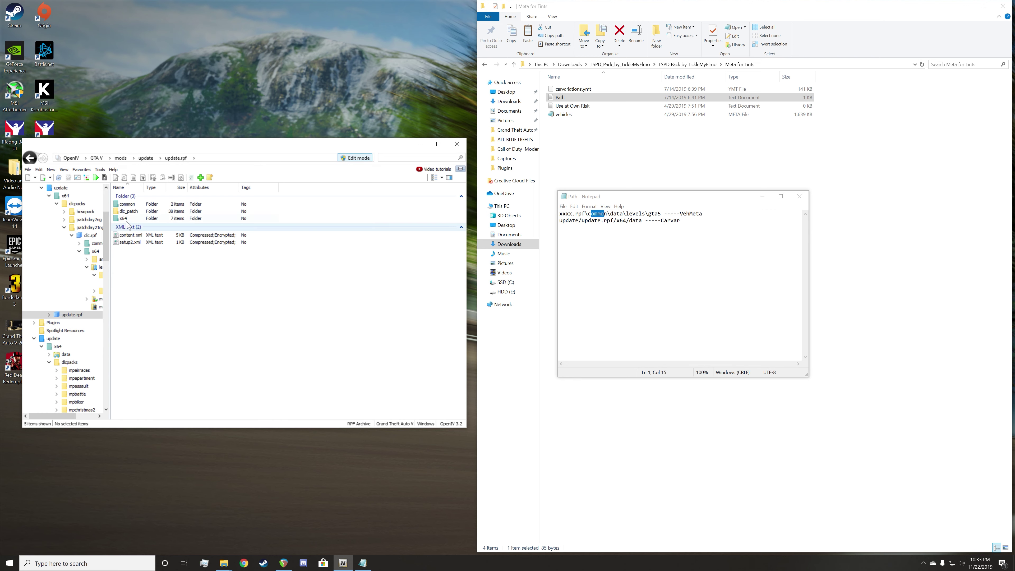
double_click(129, 205)
double_click(125, 204)
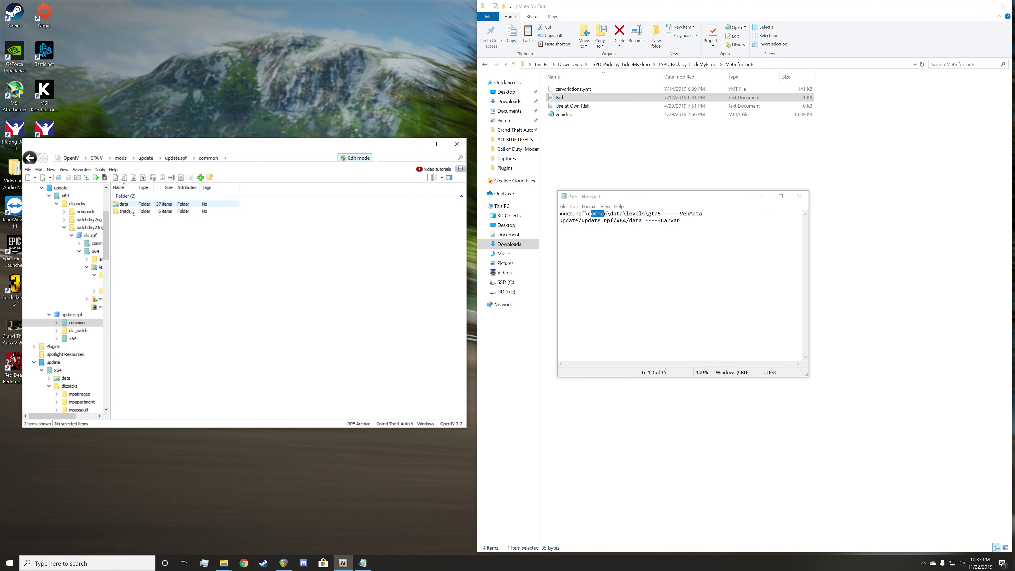
double_click(130, 239)
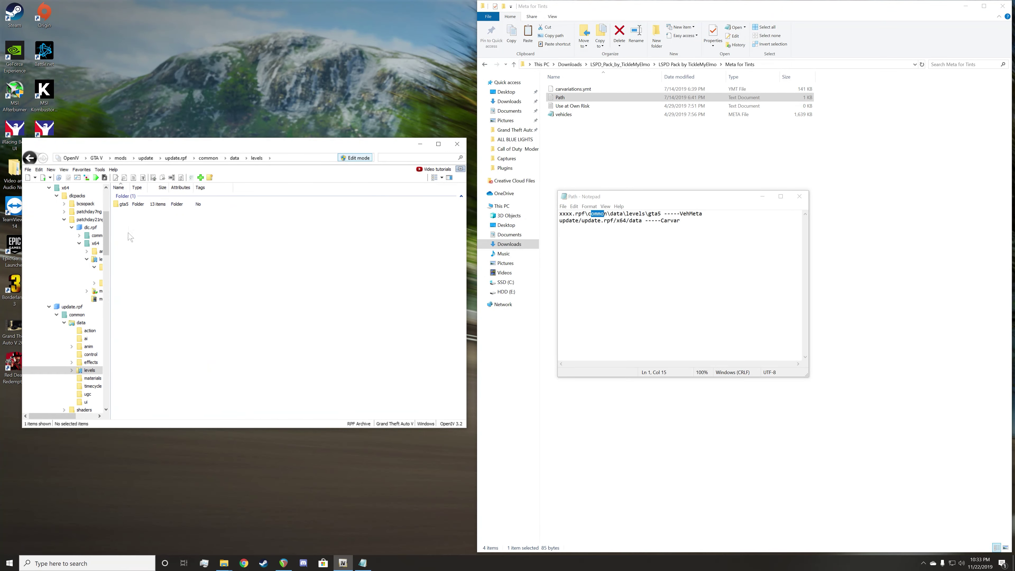
double_click(128, 205)
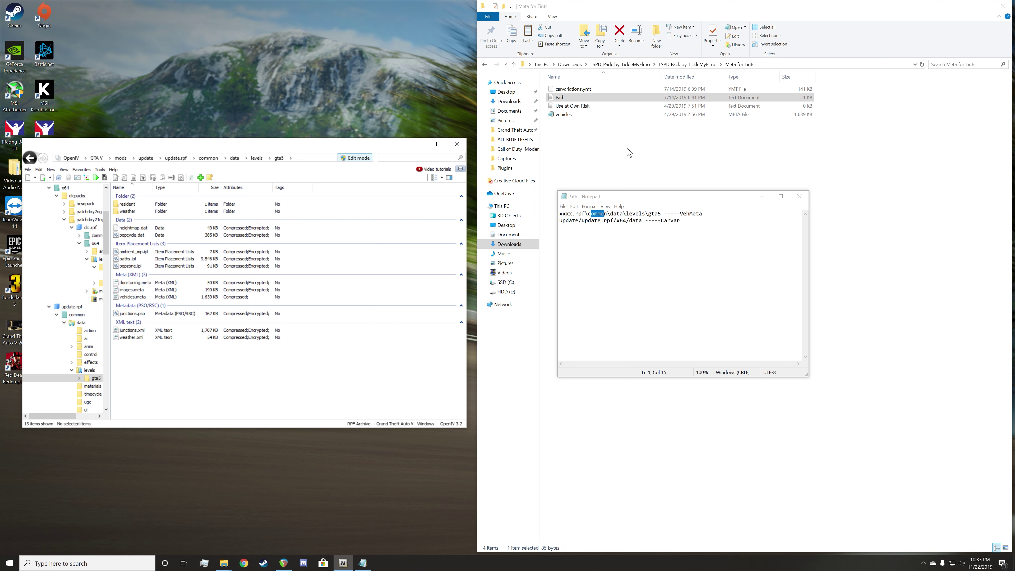
Close the Path notes and return from Meta for Tints to the Downloads folder.
click(799, 196)
key(BackSpace)
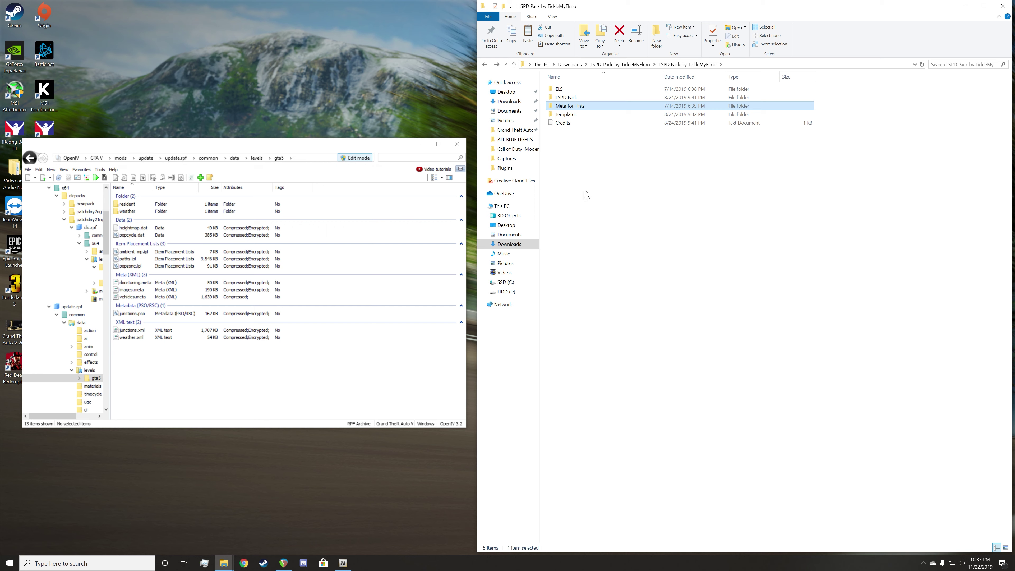
key(BackSpace)
key(BackSpace)
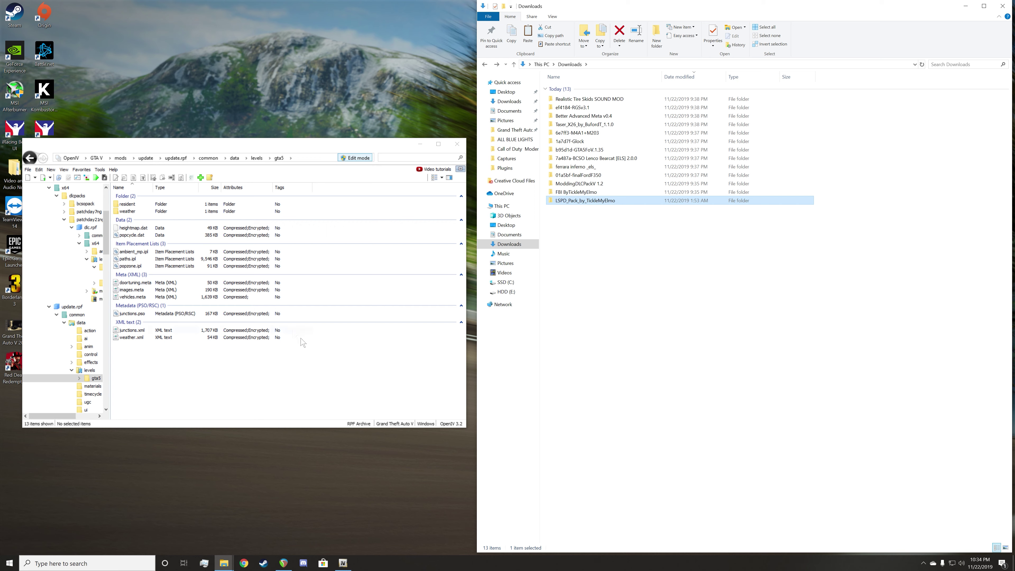
Go back to the mods folder and open update/update.rpf/common/data.
click(120, 157)
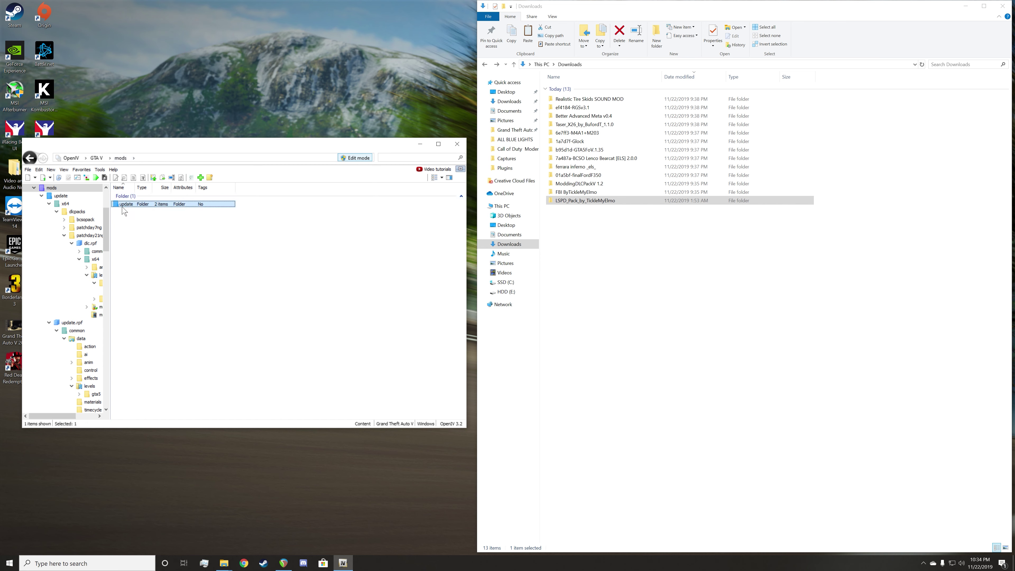
click(146, 205)
double_click(146, 205)
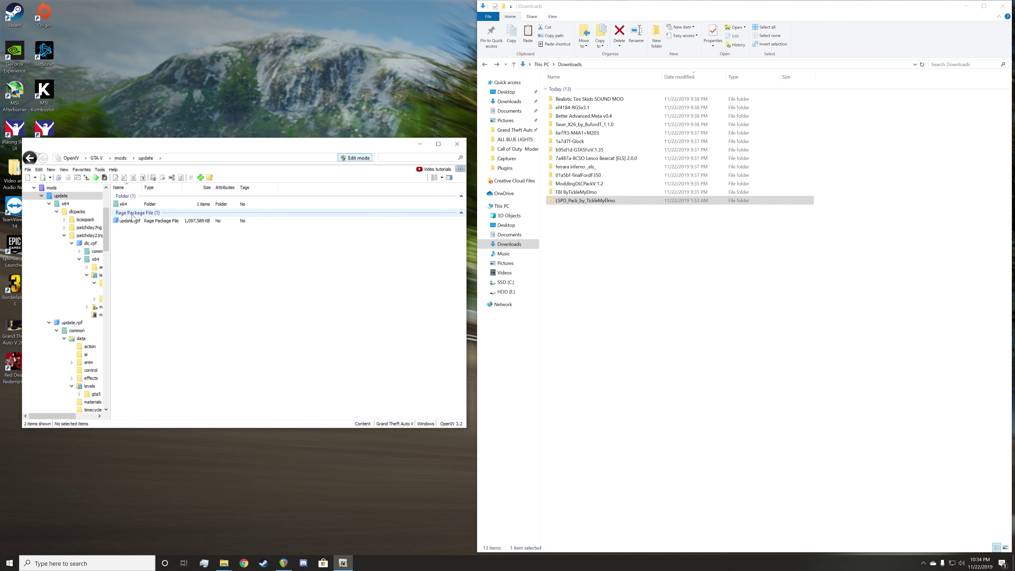
double_click(129, 219)
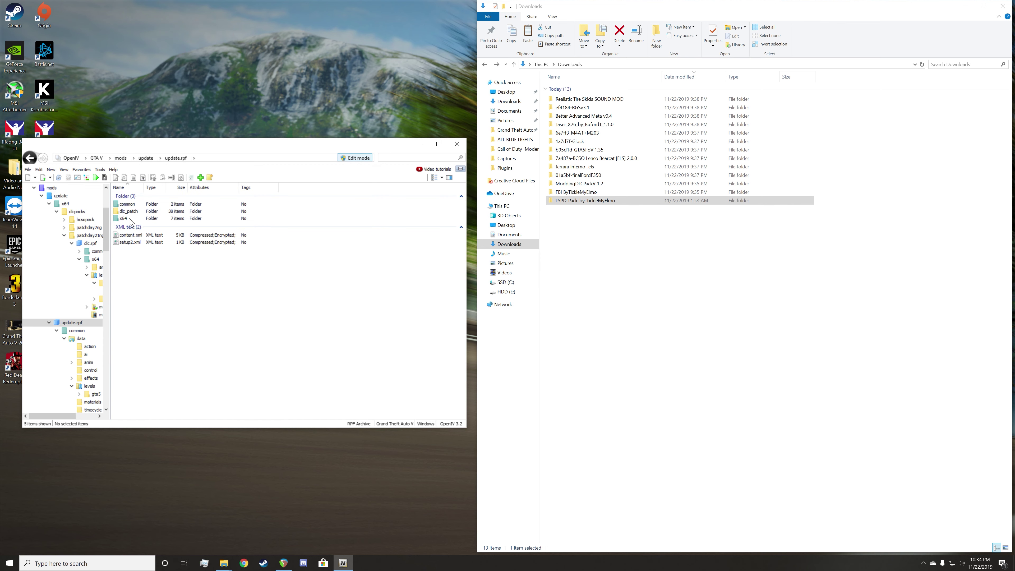
double_click(127, 204)
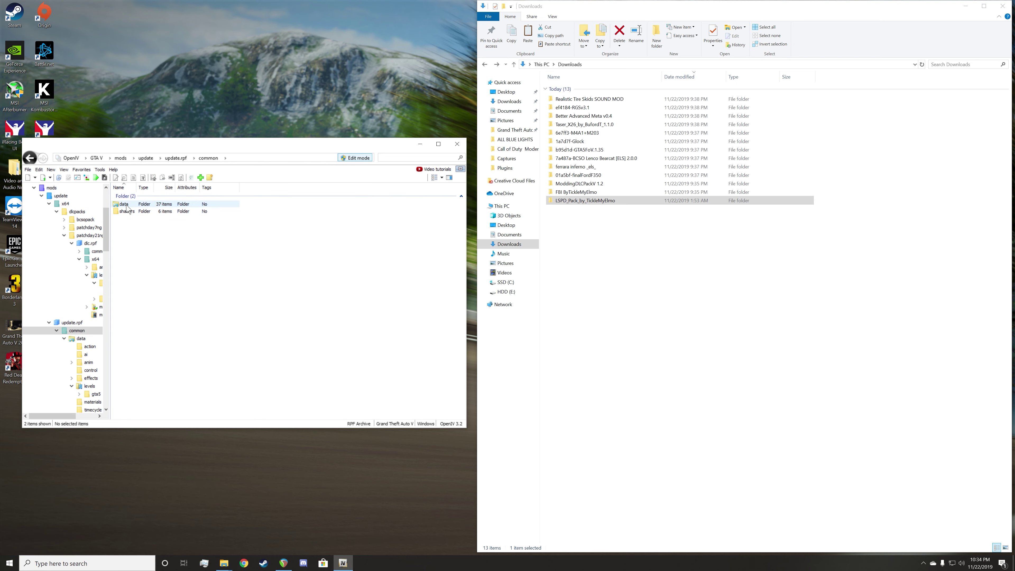
double_click(126, 205)
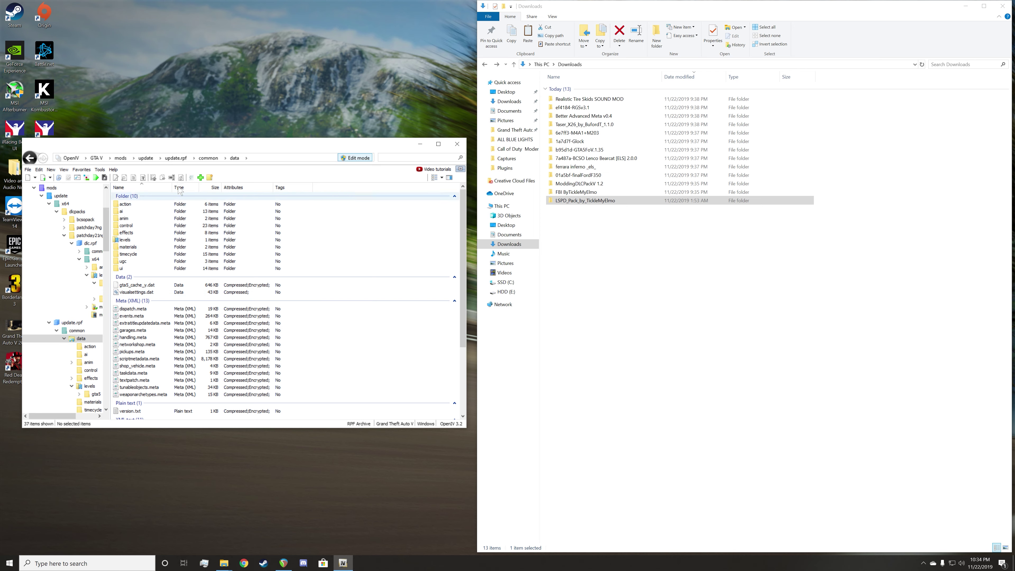
Open the visualsettings file from the desktop, review its header and the car interior and plate light settings, and close it.
drag(174, 149, 241, 167)
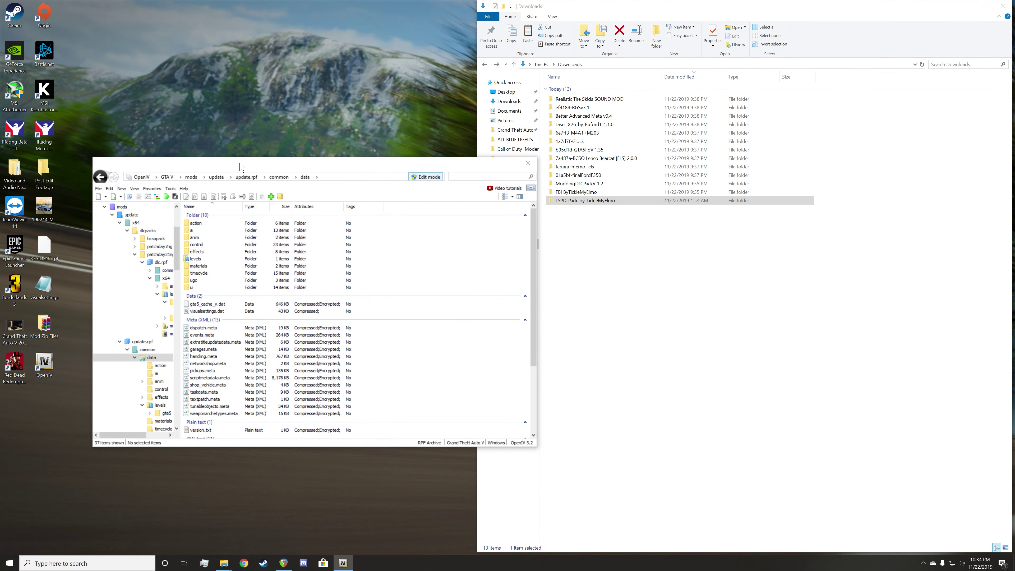
double_click(45, 285)
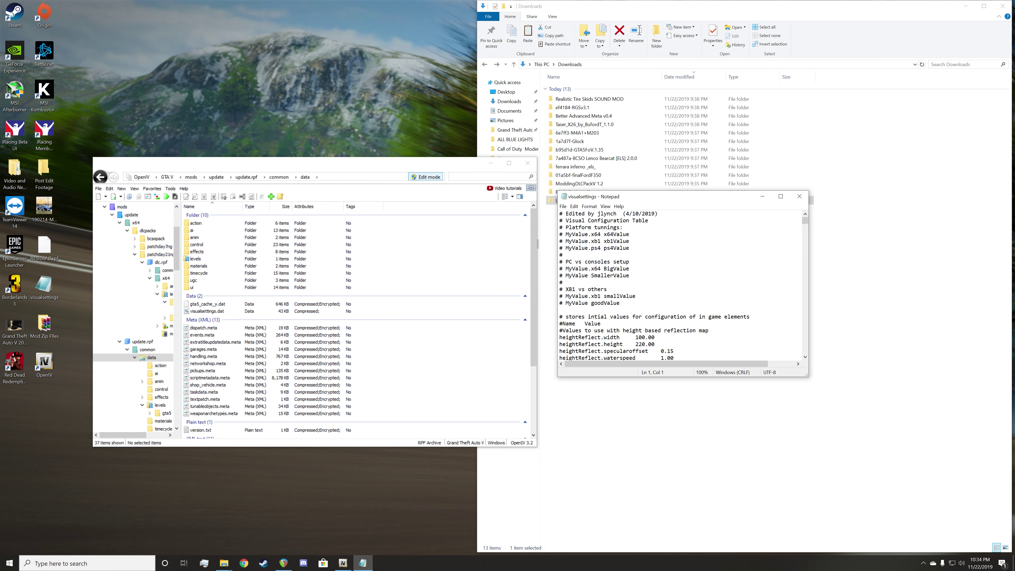
drag(600, 214, 655, 213)
click(657, 214)
scroll(679, 286, down, 15)
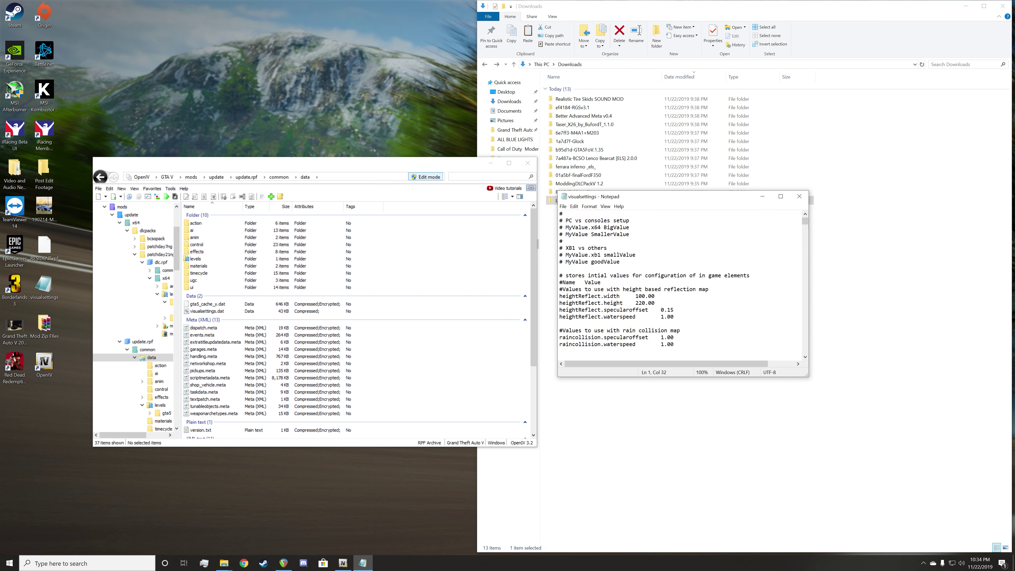
scroll(679, 286, down, 15)
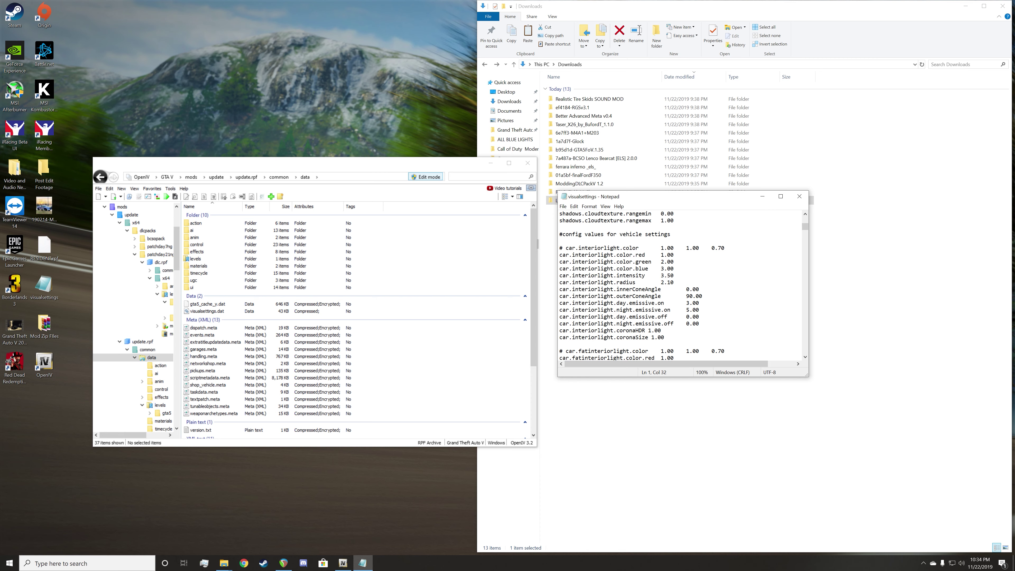
scroll(679, 286, down, 7)
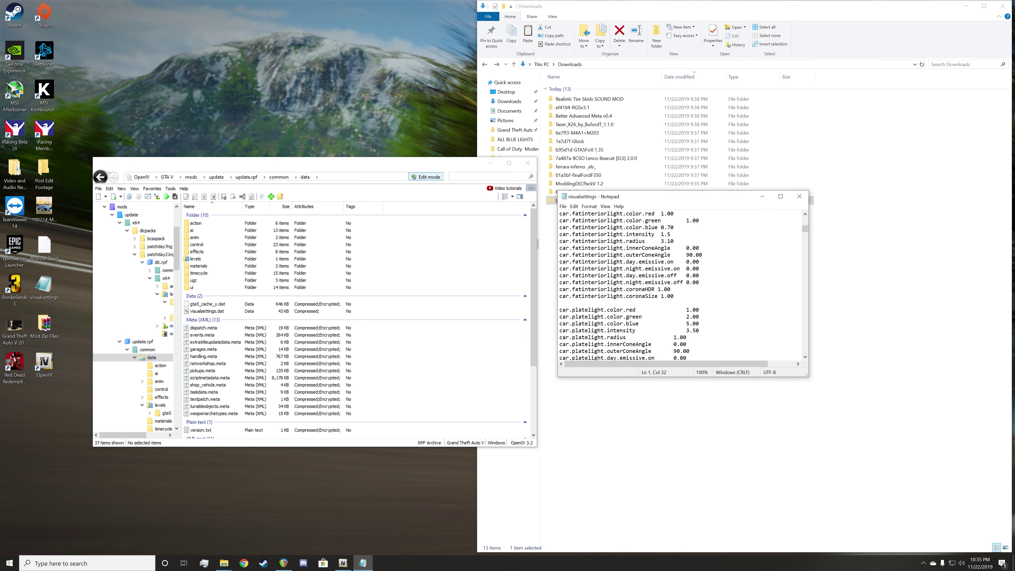
scroll(679, 286, down, 2)
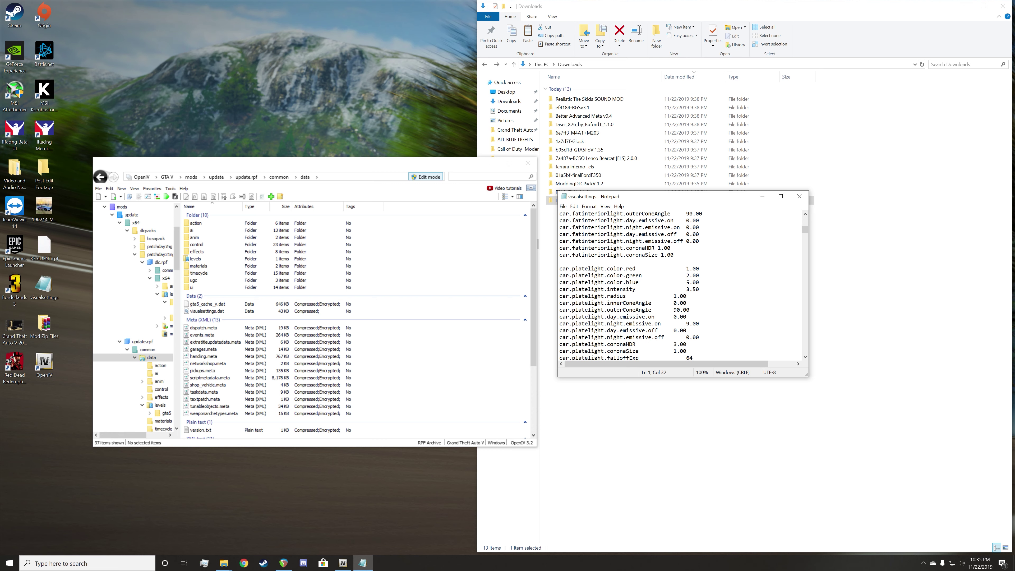
click(799, 196)
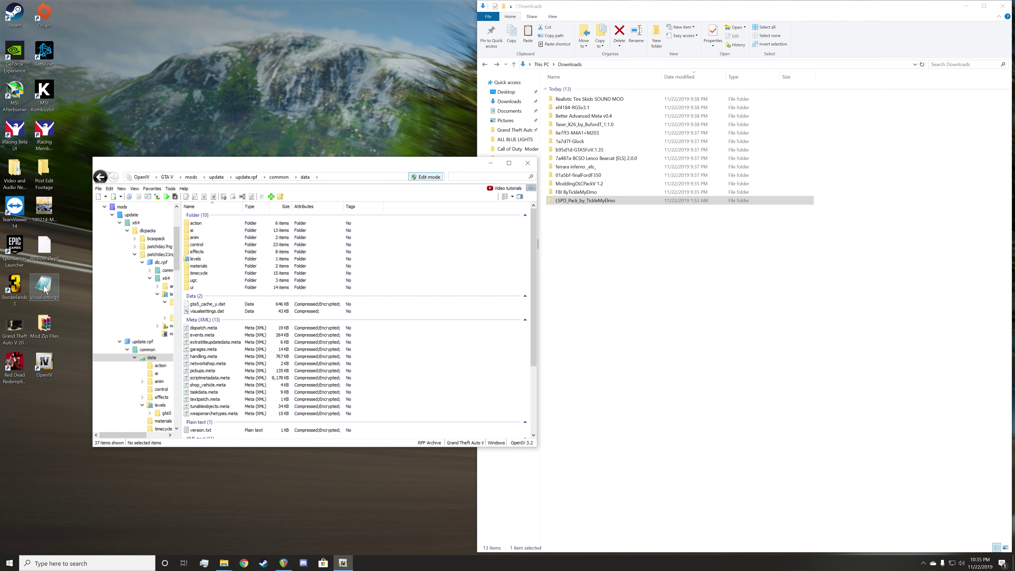
Import the desktop visualsettings file into update.rpf's common/data folder and close OpenIV.
drag(45, 290, 219, 311)
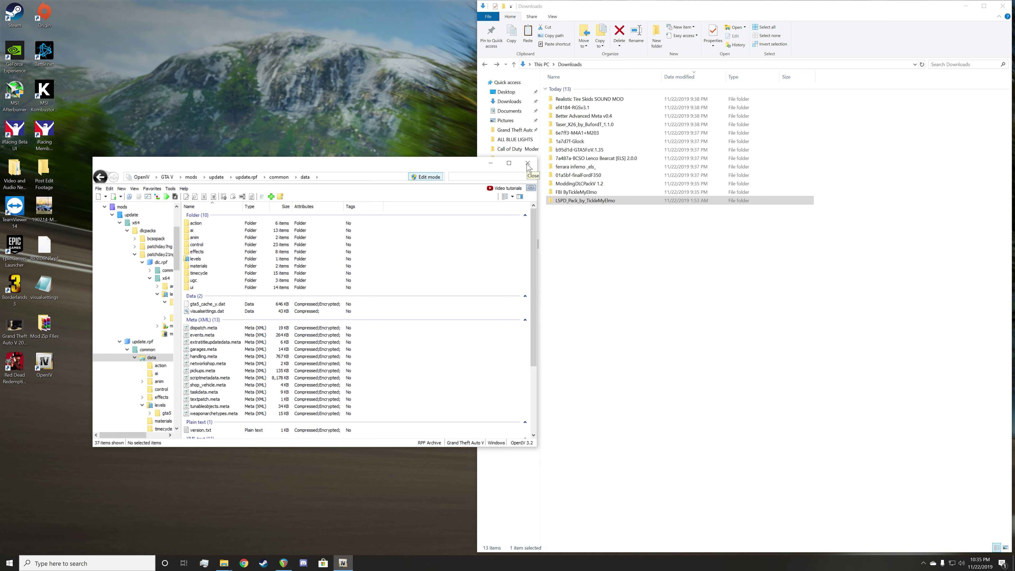
click(527, 164)
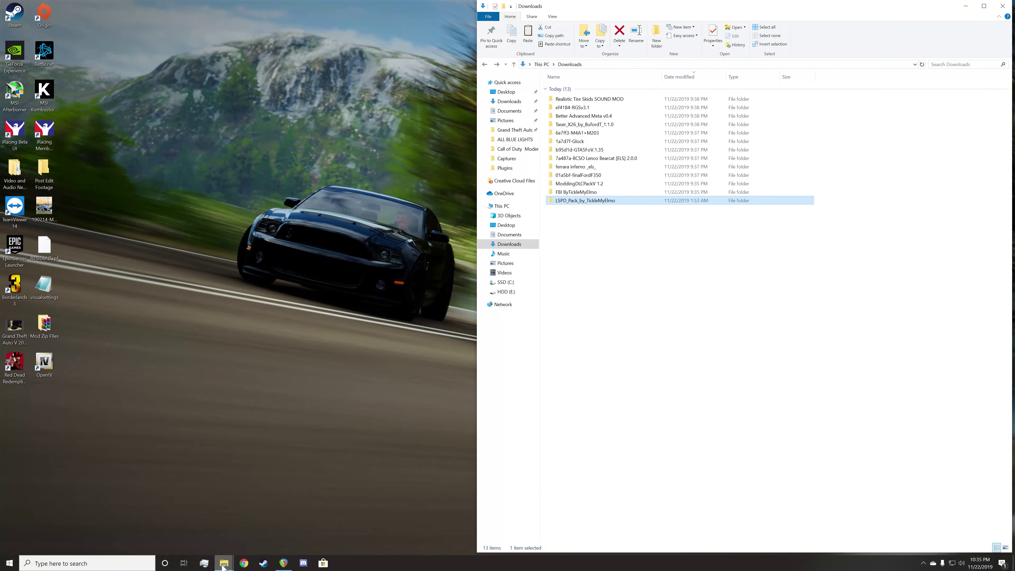
Switch to the Grand Theft Auto V folder in File Explorer and look for the RAGEPluginHook application.
mouse_move(222, 567)
click(252, 538)
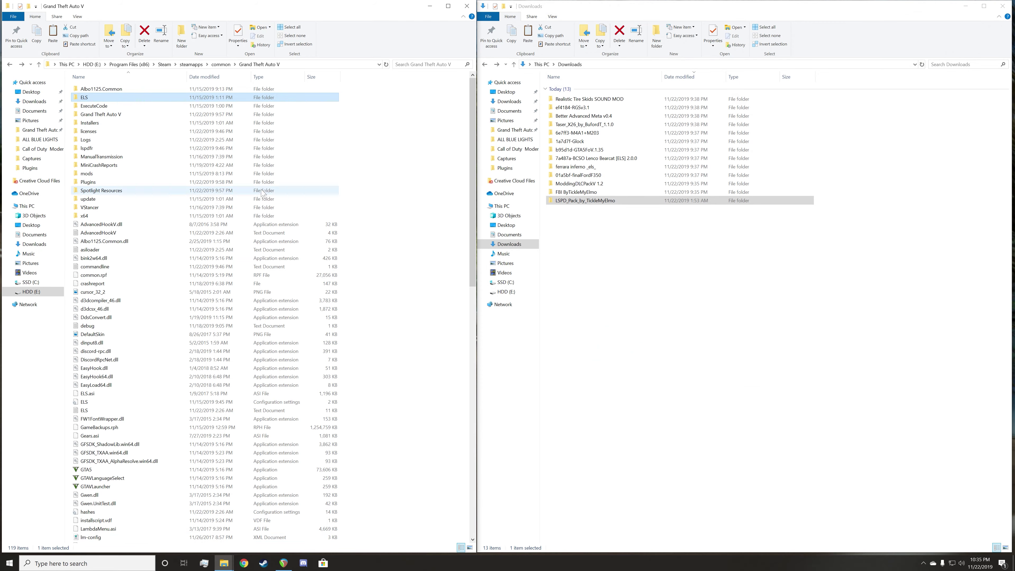
scroll(316, 208, down, 9)
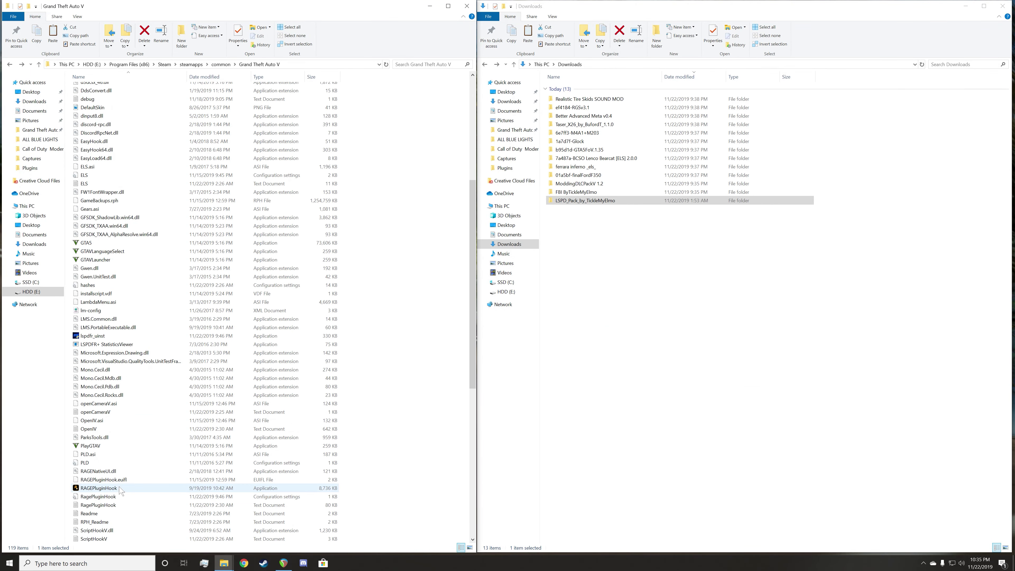
scroll(352, 359, up, 9)
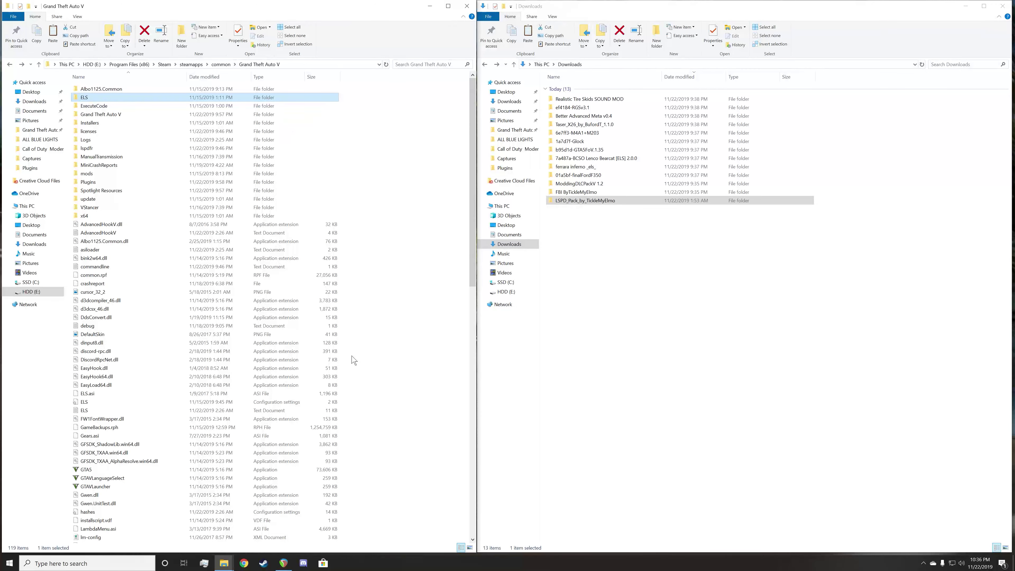